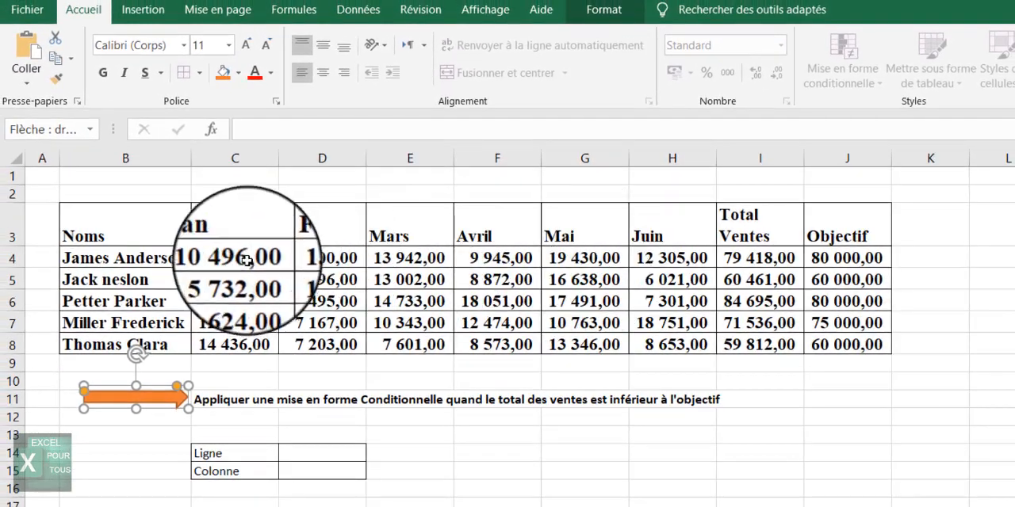
Select the monthly sales and totals range C4:I8 and start a new conditional formatting rule based on a formula.
{"action": "left_click_drag", "start_coordinate": [247, 261], "coordinate": [741, 341]}
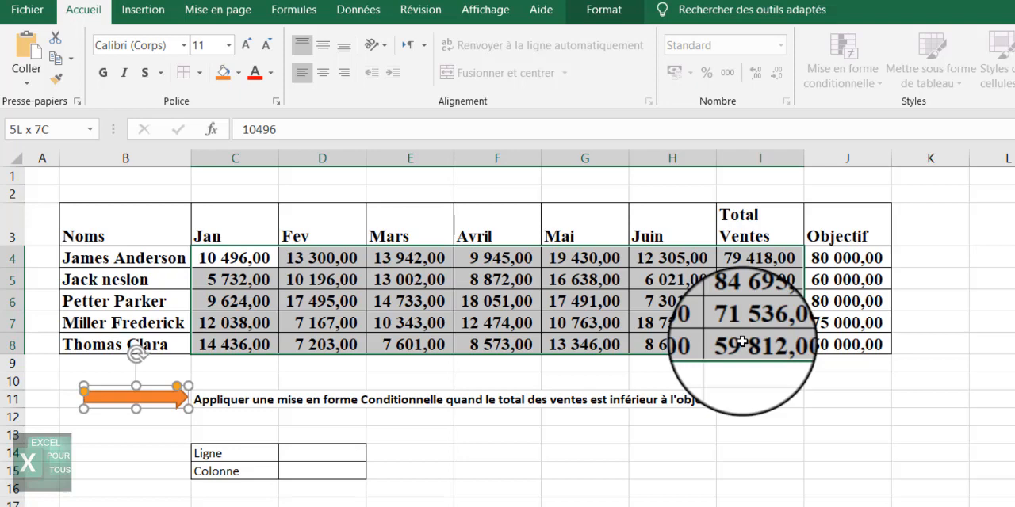
{"action": "left_click_drag", "start_coordinate": [741, 341], "coordinate": [742, 343]}
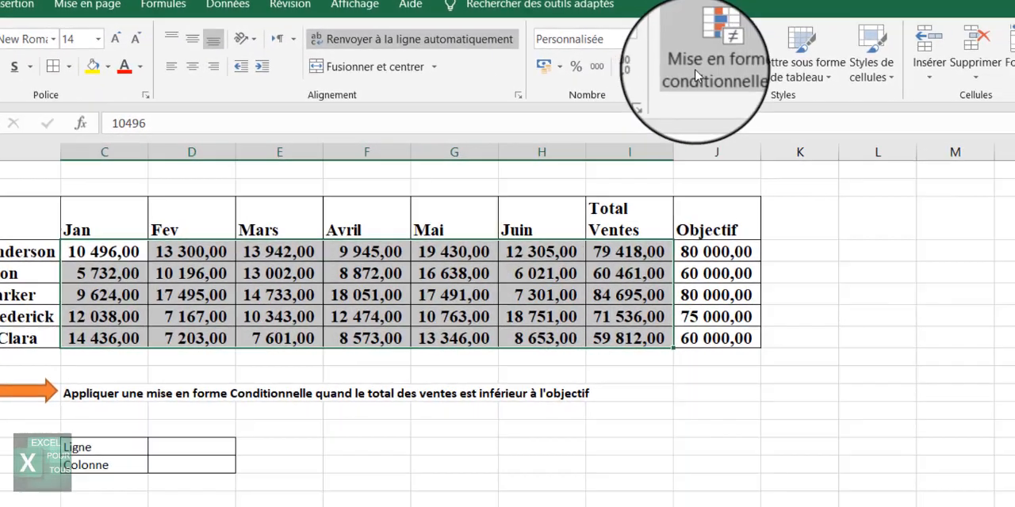
{"action": "left_click", "coordinate": [696, 75]}
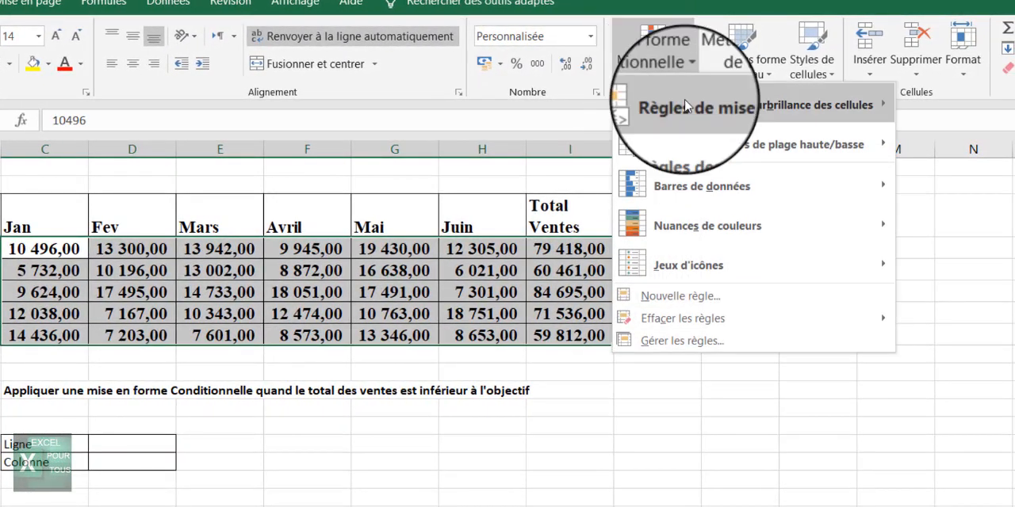
{"action": "left_click", "coordinate": [686, 299]}
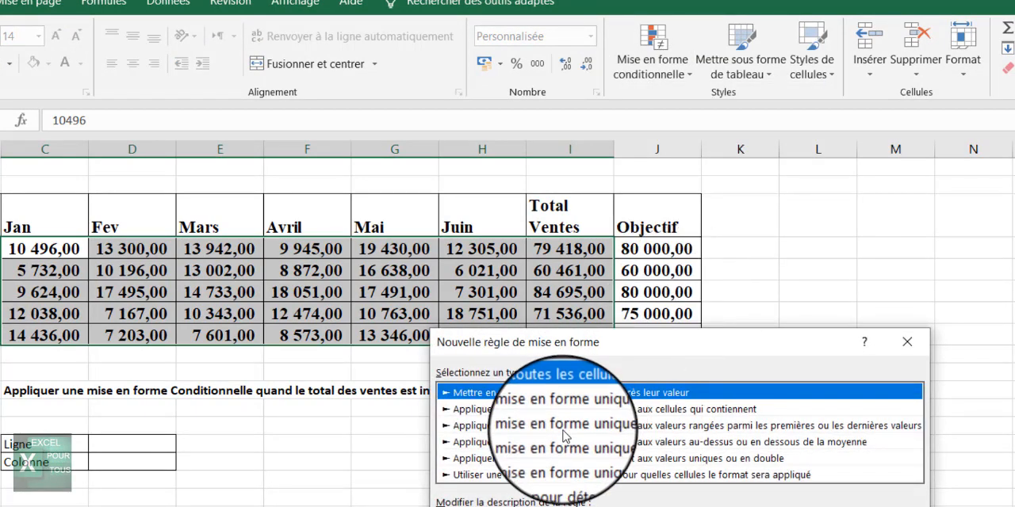
{"action": "left_click_drag", "start_coordinate": [651, 342], "coordinate": [478, 154]}
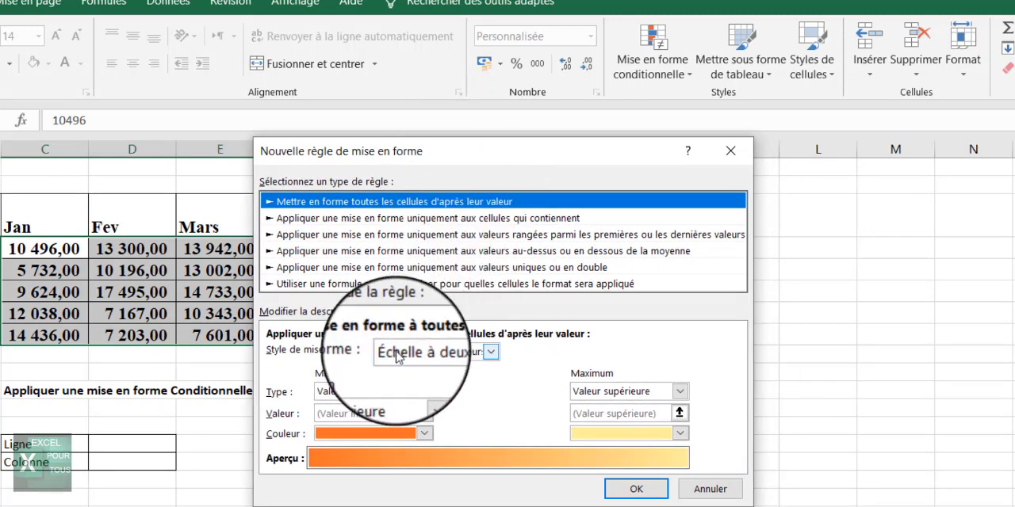
{"action": "left_click", "coordinate": [342, 287]}
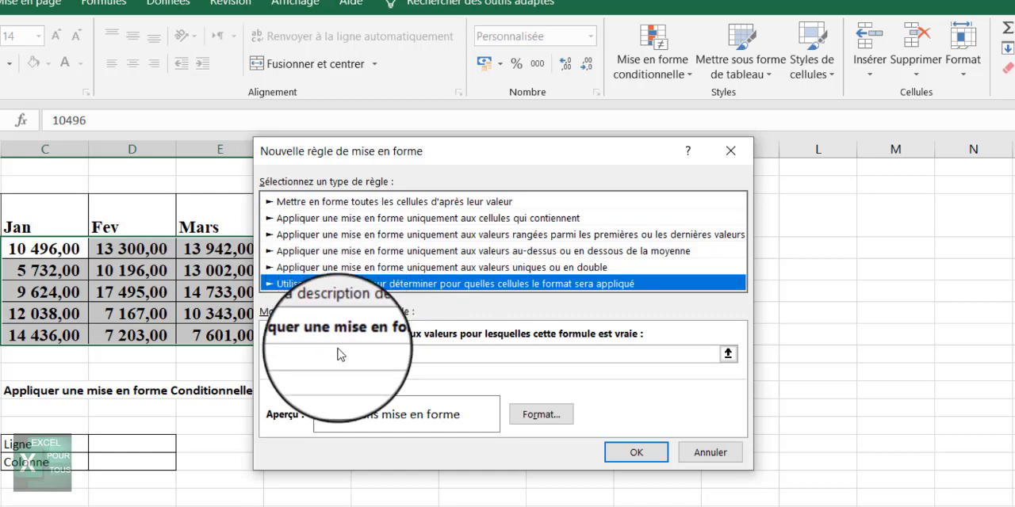
Enter the rule formula =$I4>$J4, making the row references relative.
{"action": "left_click", "coordinate": [311, 353]}
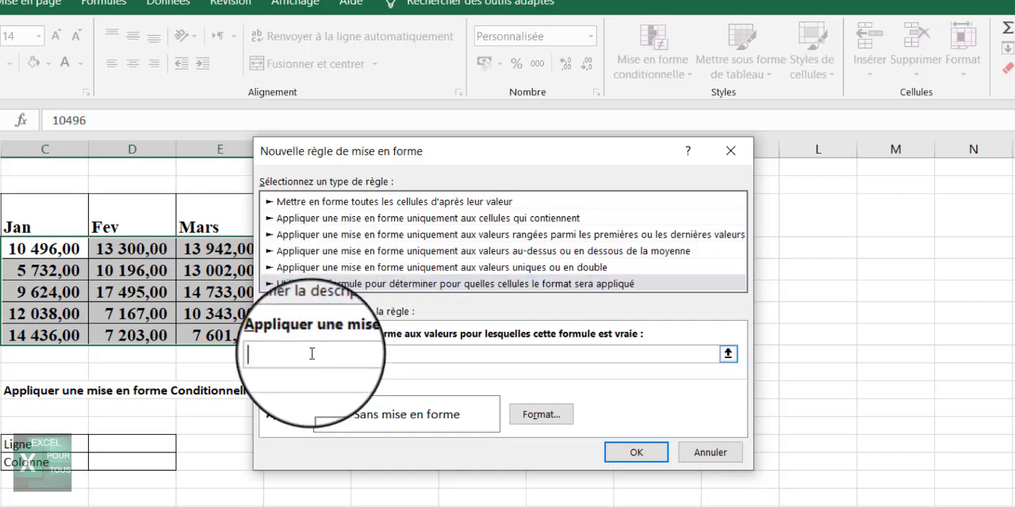
{"action": "left_click_drag", "start_coordinate": [486, 156], "coordinate": [257, 269]}
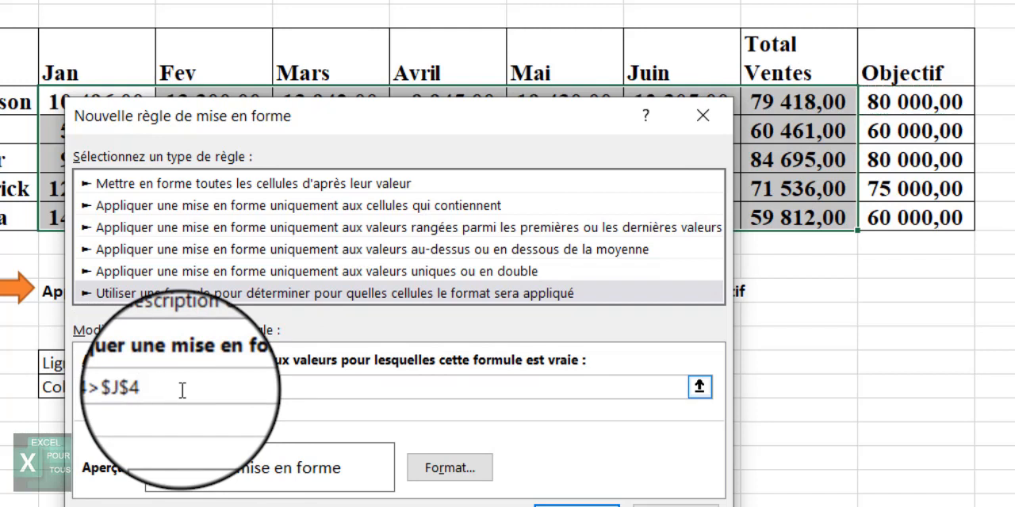
{"action": "left_click", "coordinate": [117, 387]}
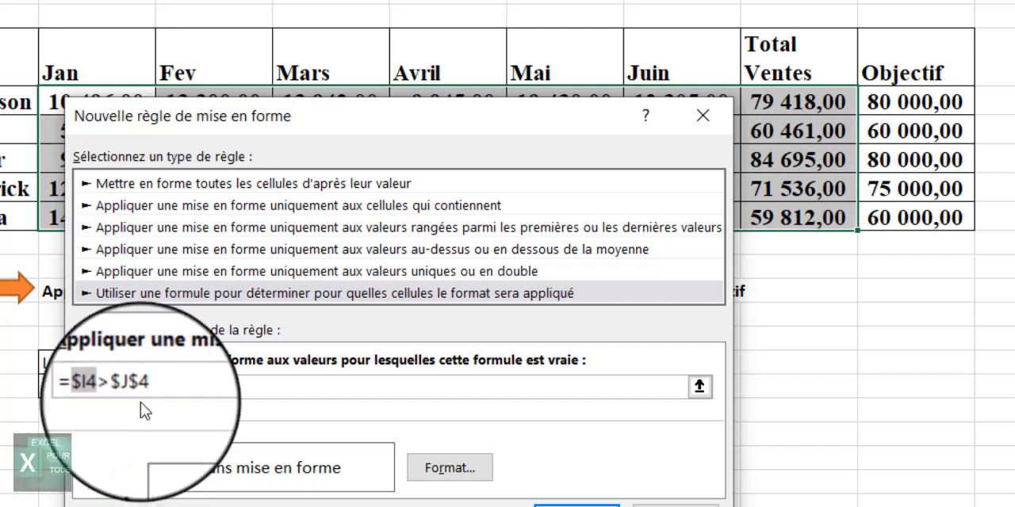
{"action": "key", "text": "F4"}
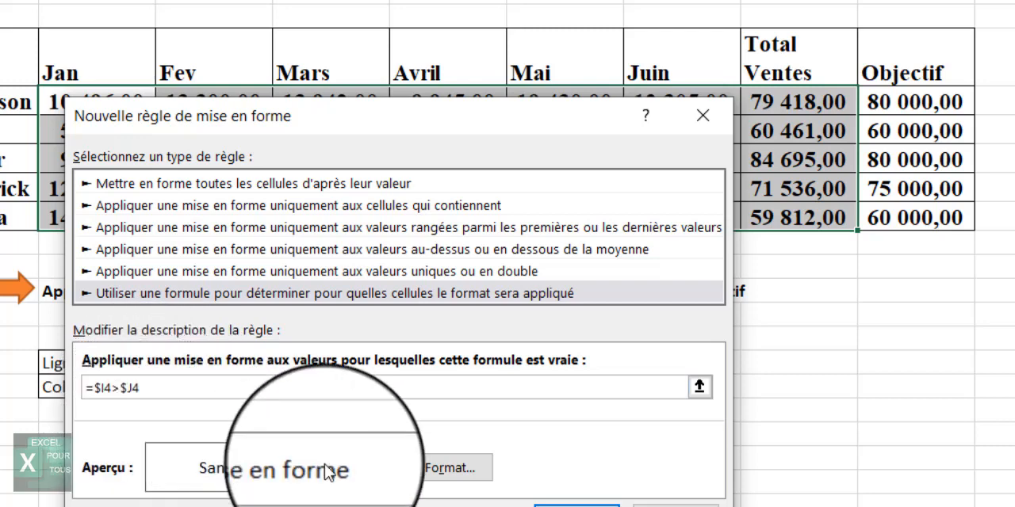
Set the rule's format to a green fill with bold italic font and apply the rule.
{"action": "left_click", "coordinate": [463, 477]}
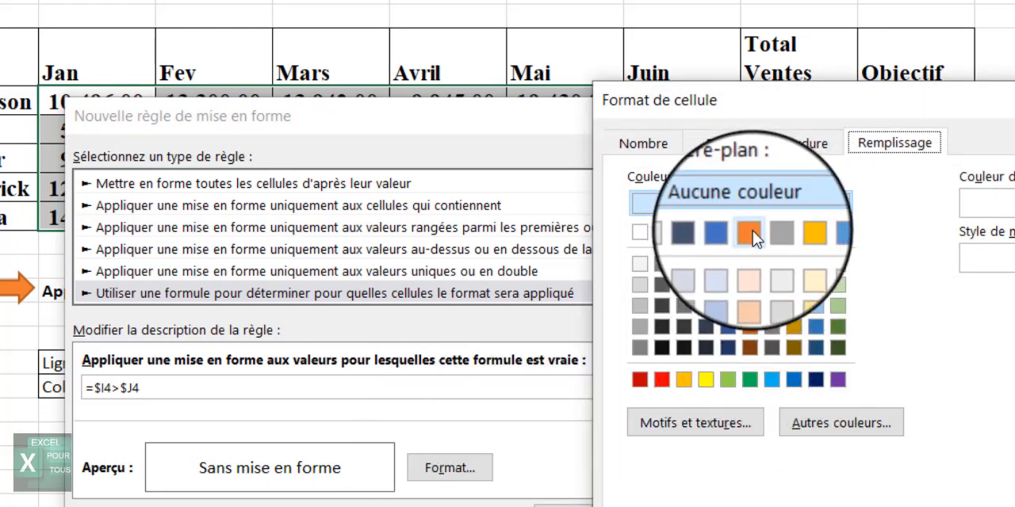
{"action": "left_click", "coordinate": [749, 380]}
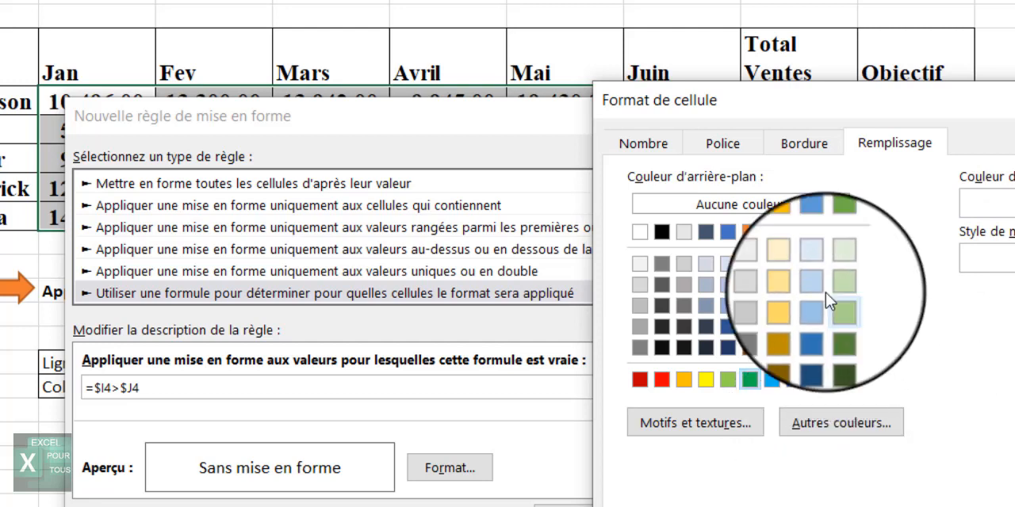
{"action": "left_click", "coordinate": [737, 143]}
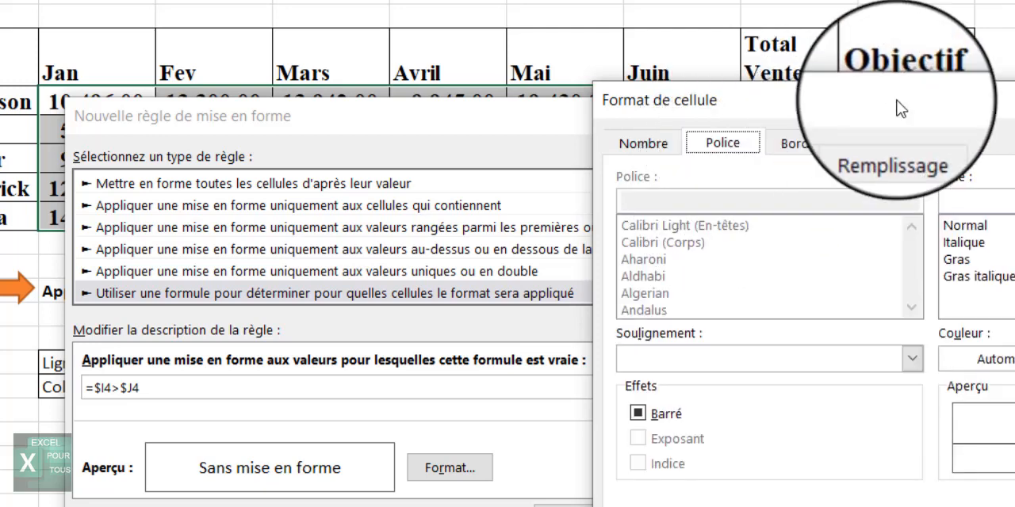
{"action": "left_click_drag", "start_coordinate": [895, 109], "coordinate": [717, 10]}
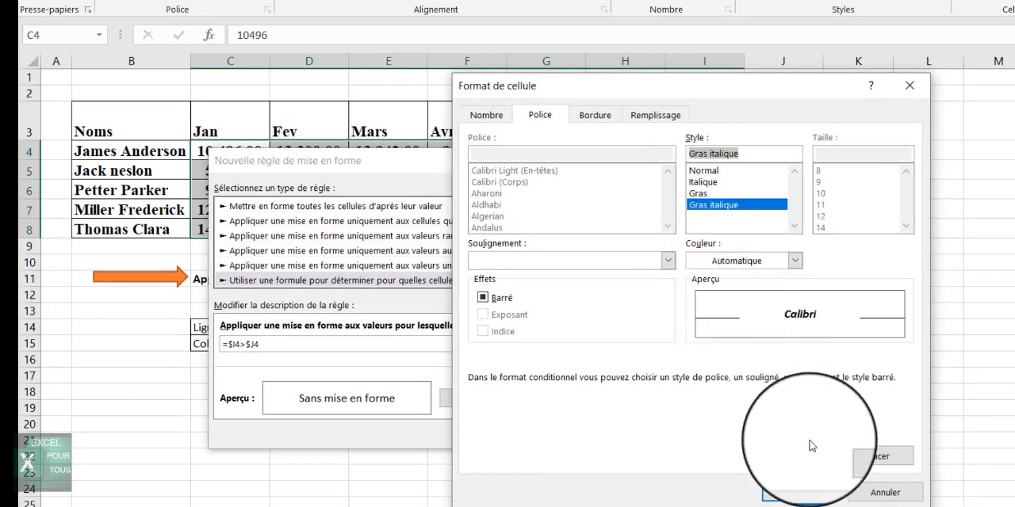
{"action": "left_click", "coordinate": [794, 490]}
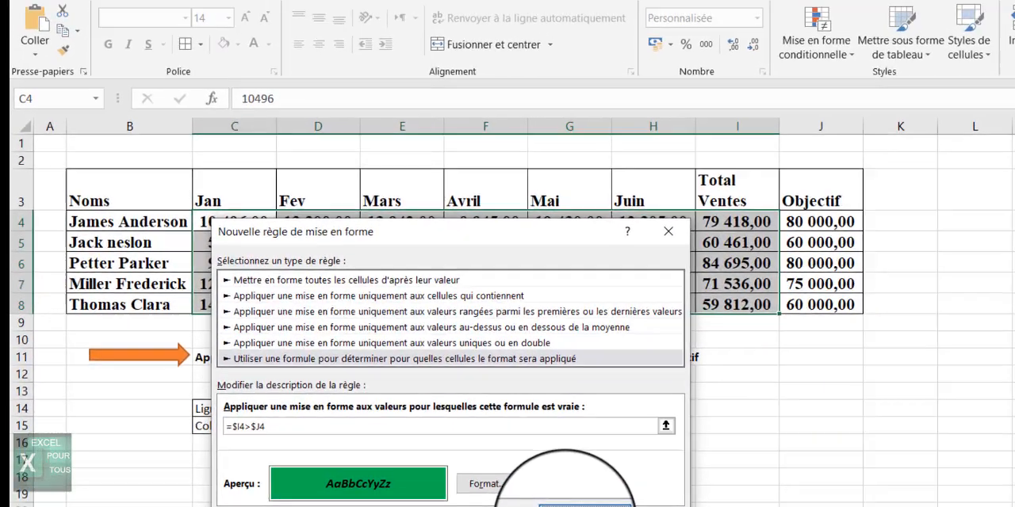
{"action": "left_click", "coordinate": [544, 438]}
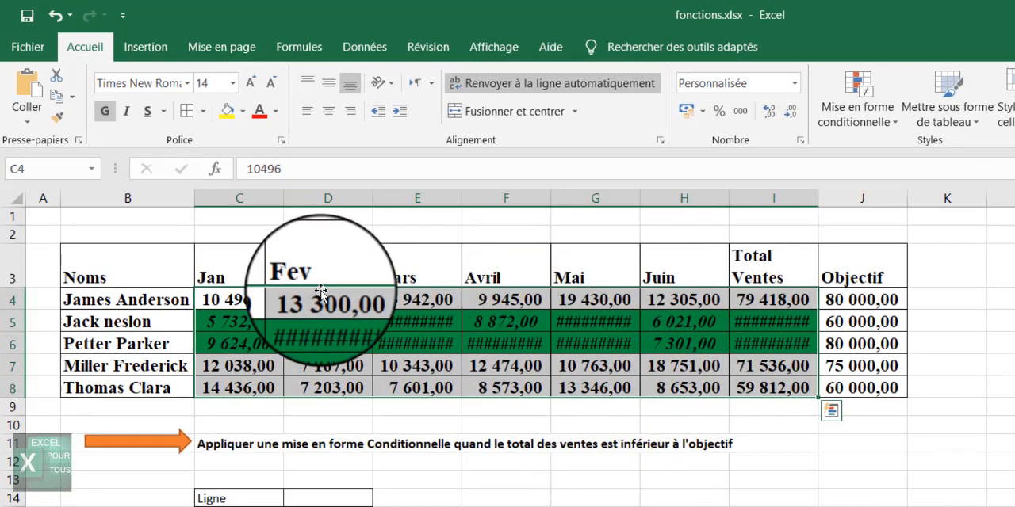
Widen columns C through I so the formatted values fit.
{"action": "left_click_drag", "start_coordinate": [239, 195], "coordinate": [776, 196]}
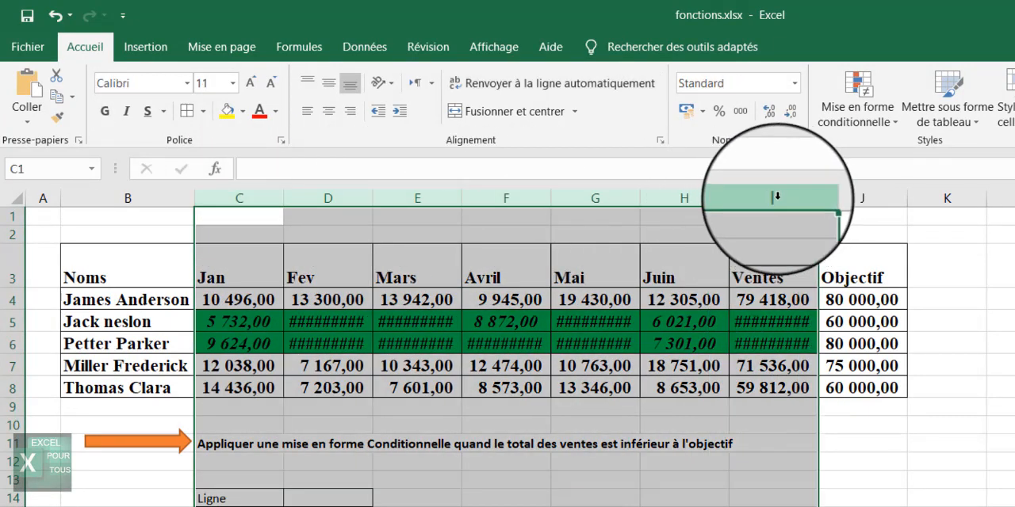
{"action": "double_click", "coordinate": [730, 197]}
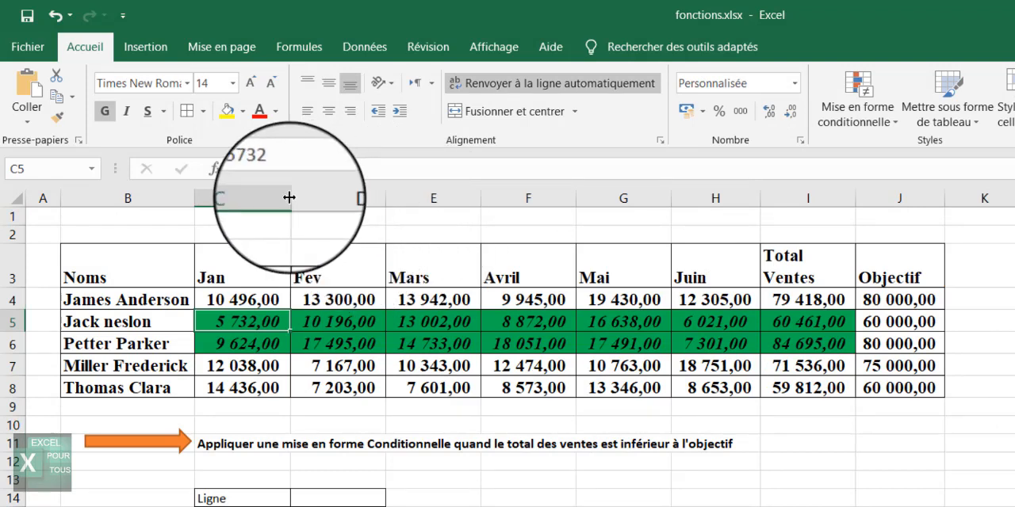
{"action": "left_click_drag", "start_coordinate": [289, 198], "coordinate": [299, 197]}
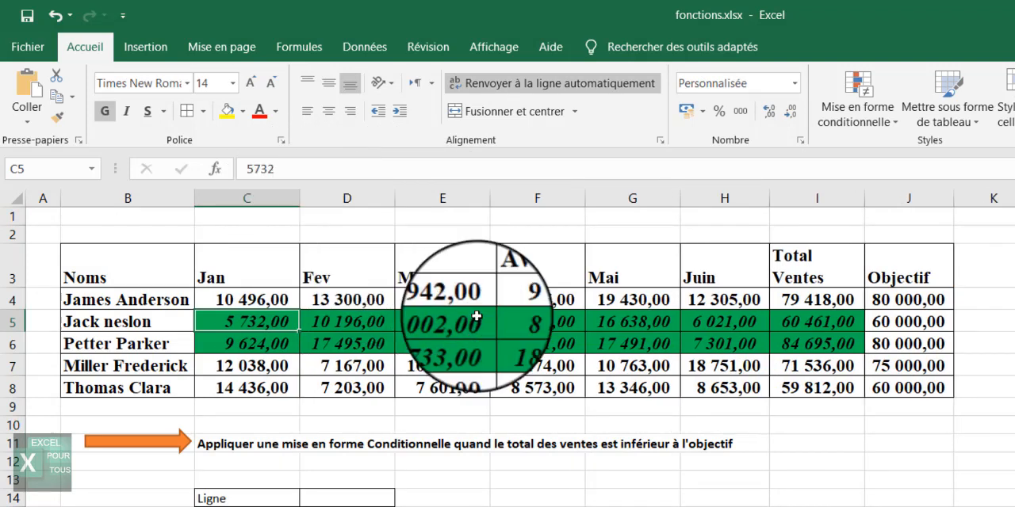
Test the rule by setting Petter Parker's total sales to 70000, then undo the change.
{"action": "left_click", "coordinate": [648, 438]}
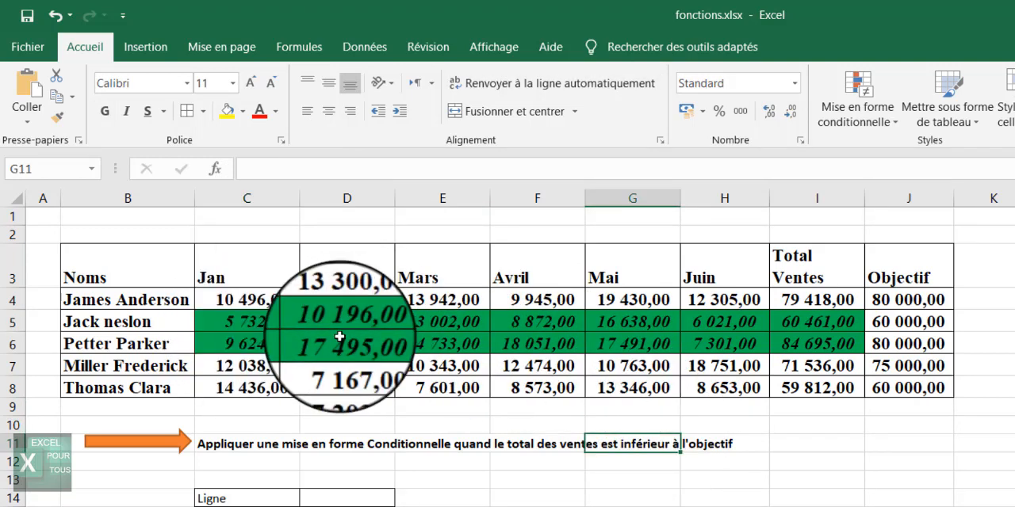
{"action": "left_click", "coordinate": [795, 350]}
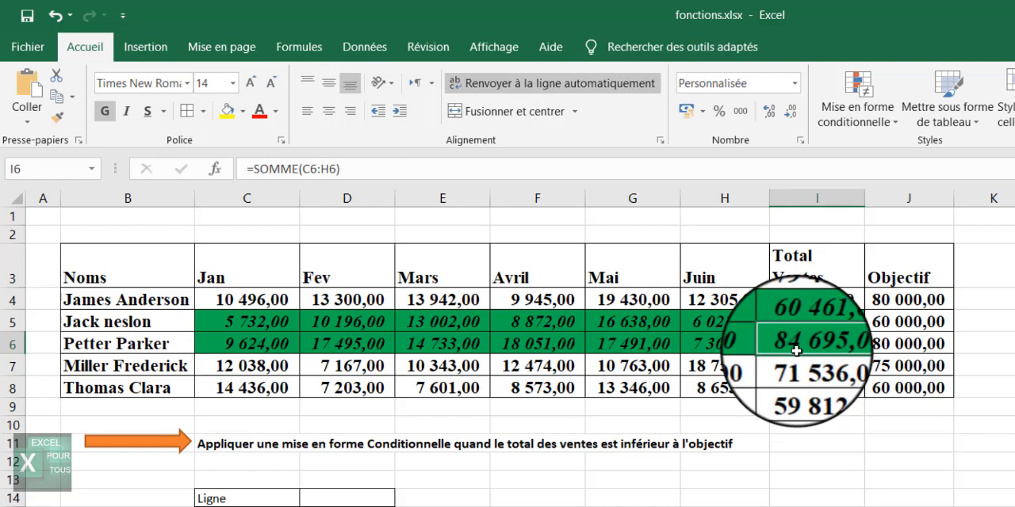
{"action": "type", "text": "70000"}
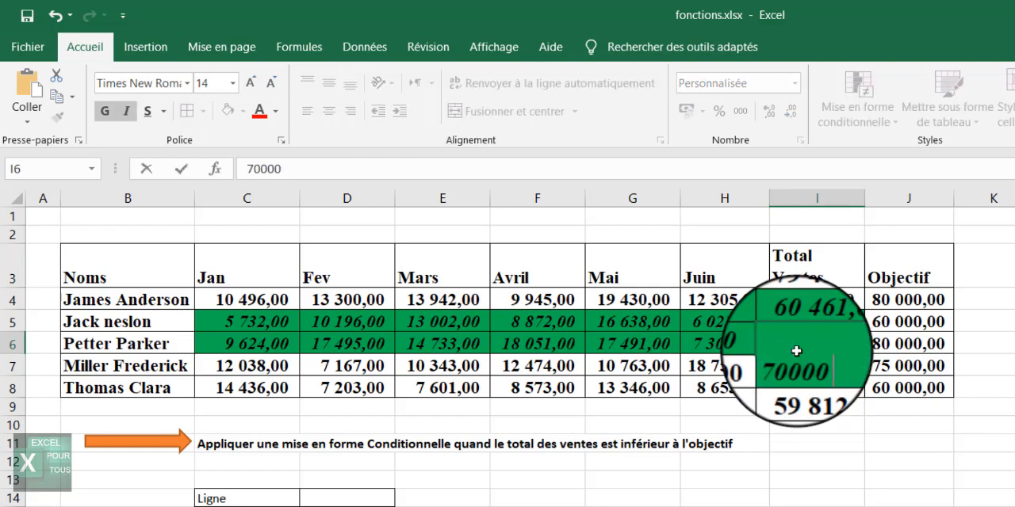
{"action": "key", "text": "Return"}
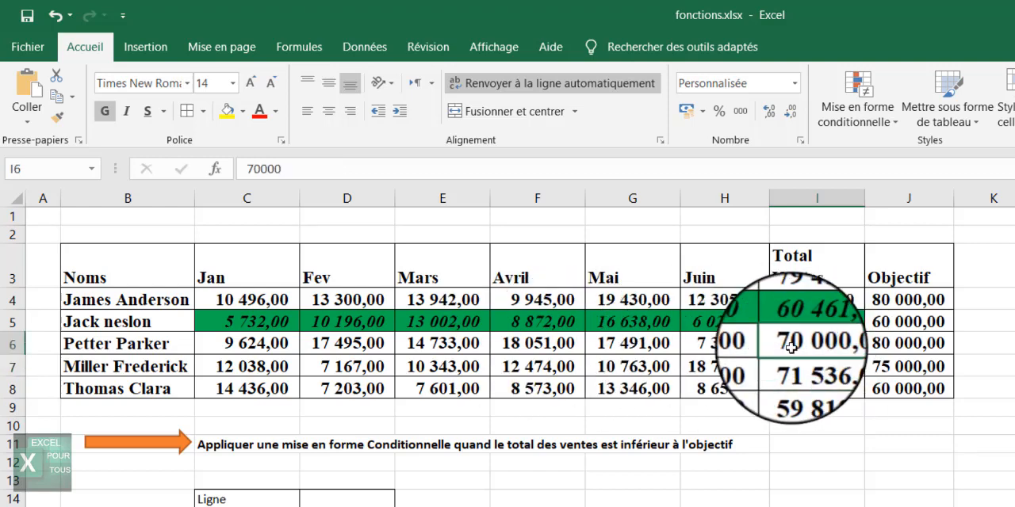
{"action": "left_click", "coordinate": [50, 19]}
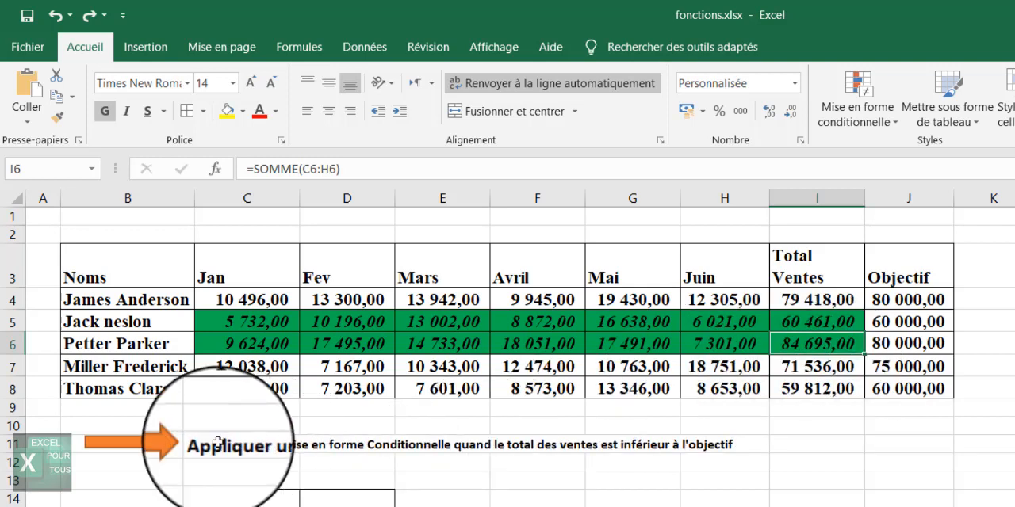
Add a list data validation to cell D16 using the names in B4:B8 as its source.
{"action": "left_click", "coordinate": [307, 481]}
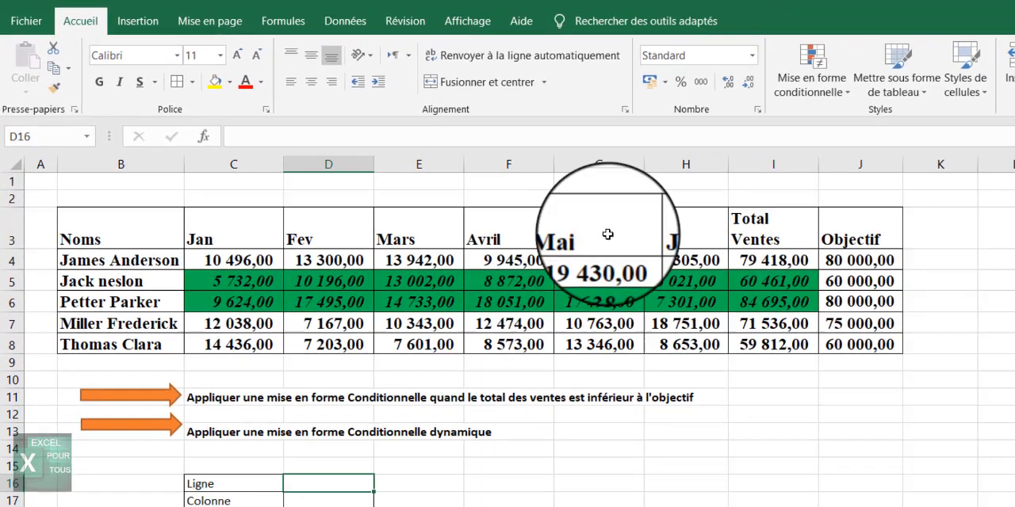
{"action": "left_click", "coordinate": [345, 20]}
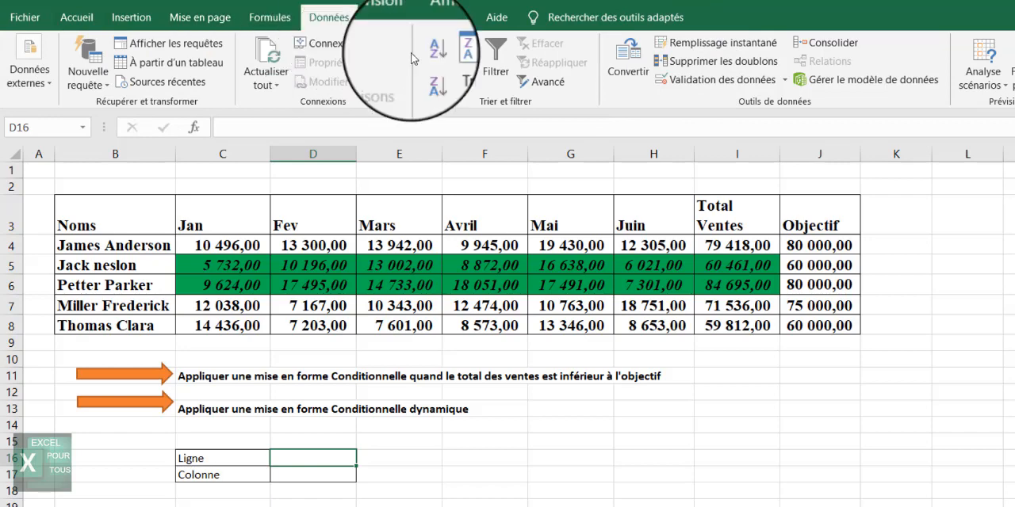
{"action": "left_click", "coordinate": [740, 82]}
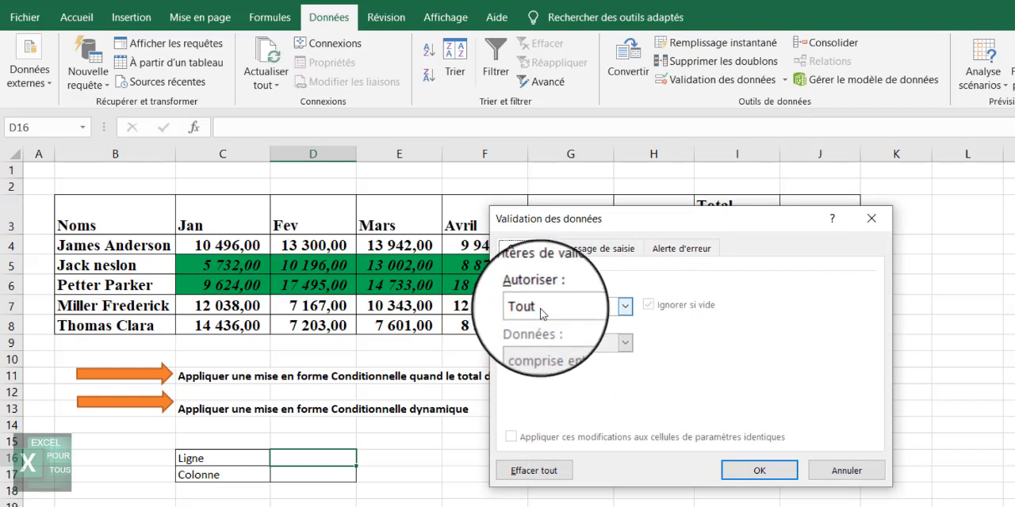
{"action": "left_click", "coordinate": [542, 314]}
{"action": "left_click", "coordinate": [542, 368]}
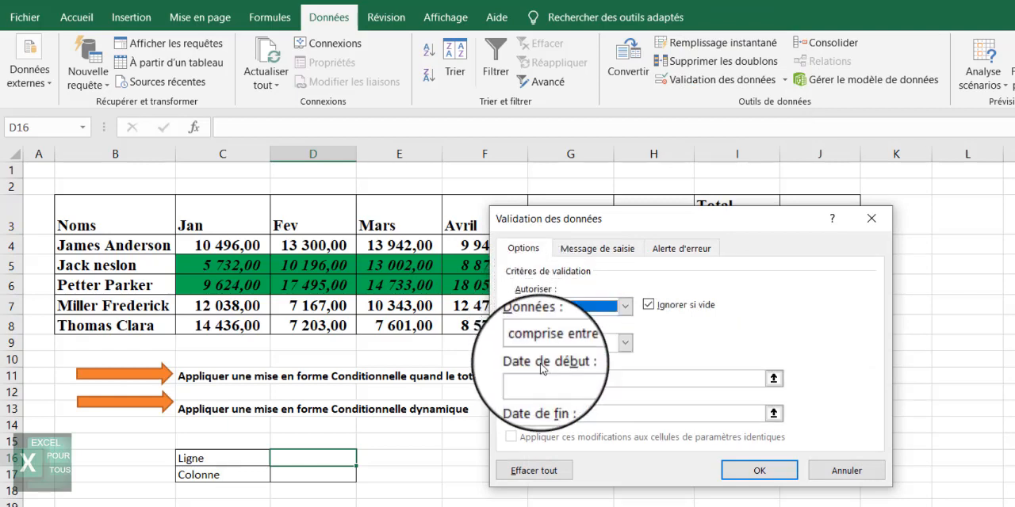
{"action": "left_click", "coordinate": [542, 308]}
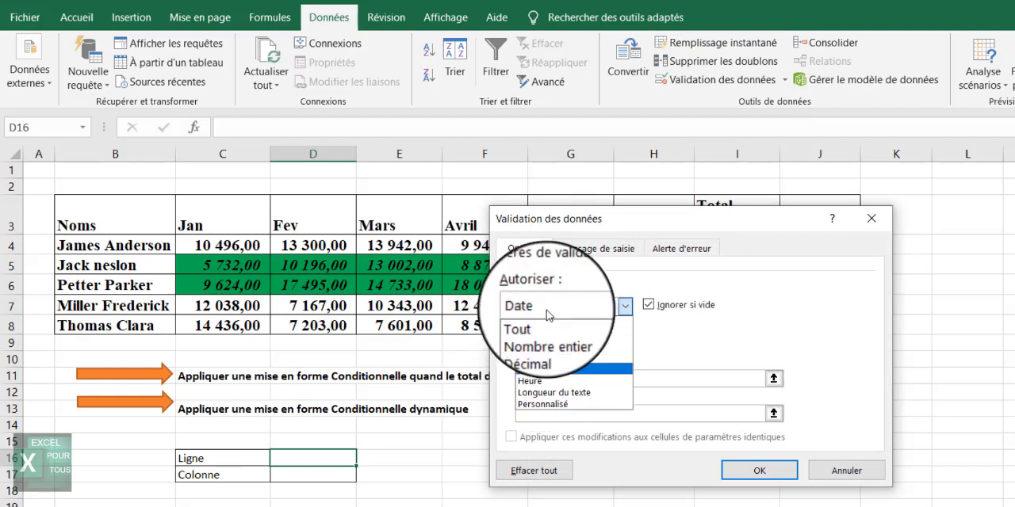
{"action": "left_click", "coordinate": [543, 359]}
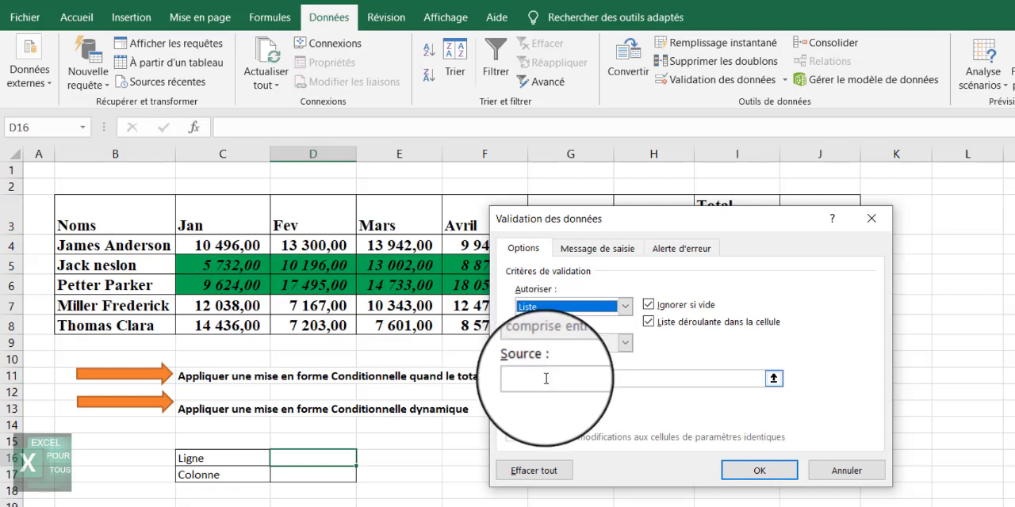
{"action": "left_click", "coordinate": [773, 381]}
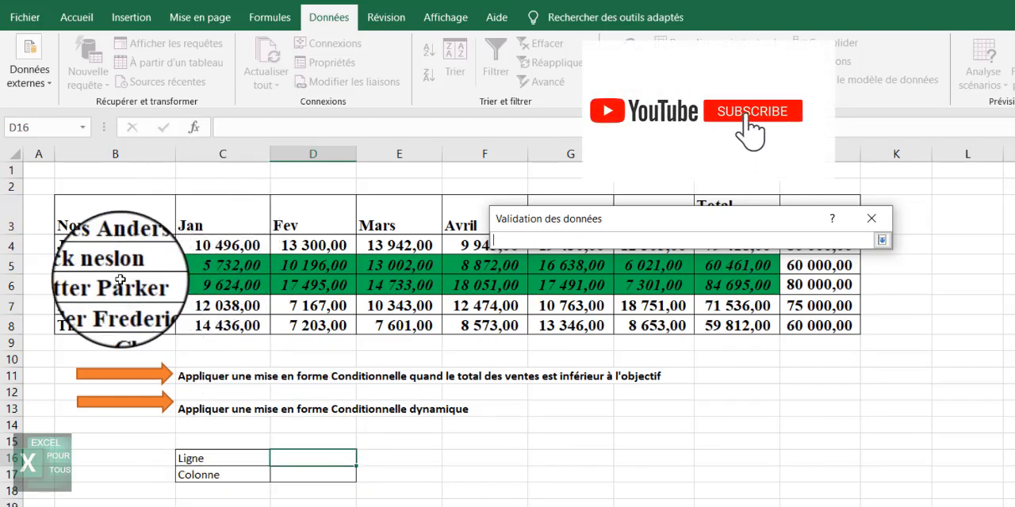
{"action": "left_click_drag", "start_coordinate": [120, 244], "coordinate": [115, 322]}
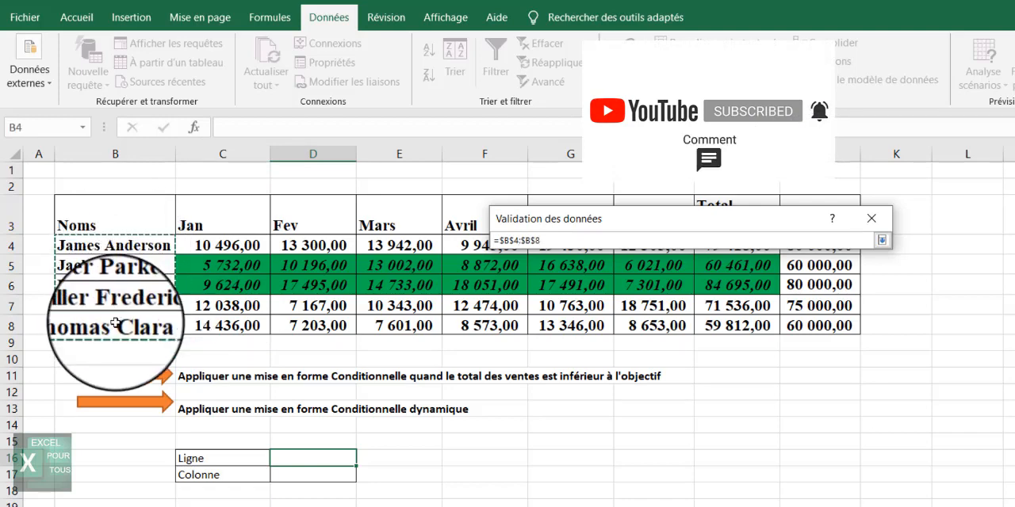
{"action": "left_click", "coordinate": [881, 241]}
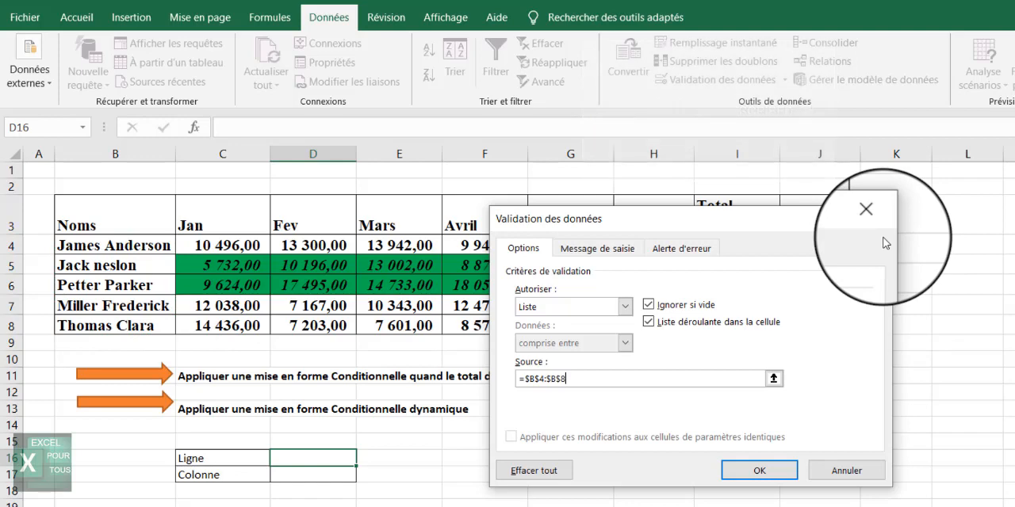
{"action": "left_click", "coordinate": [774, 473]}
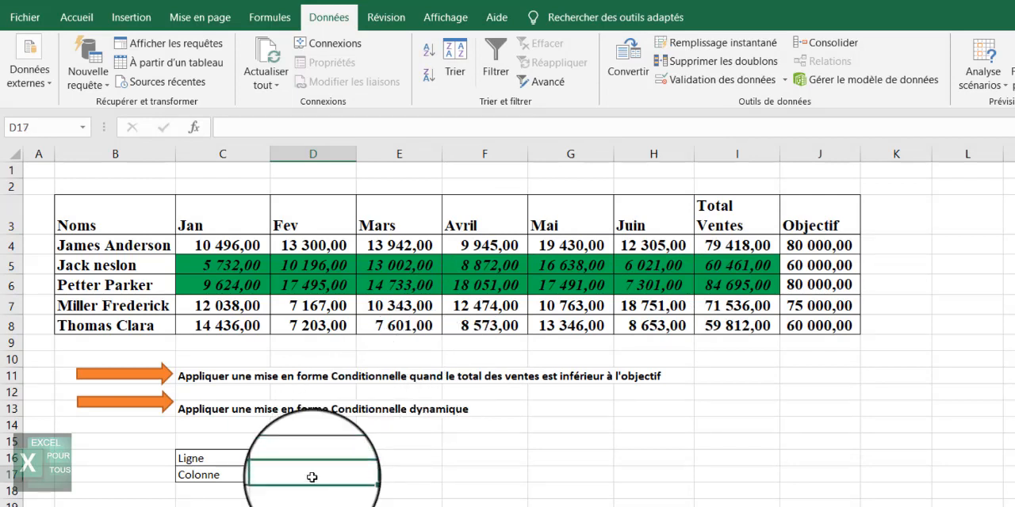
Add a list data validation to cell D17 using the month headers in C3:H3 as its source.
{"action": "left_click", "coordinate": [683, 79]}
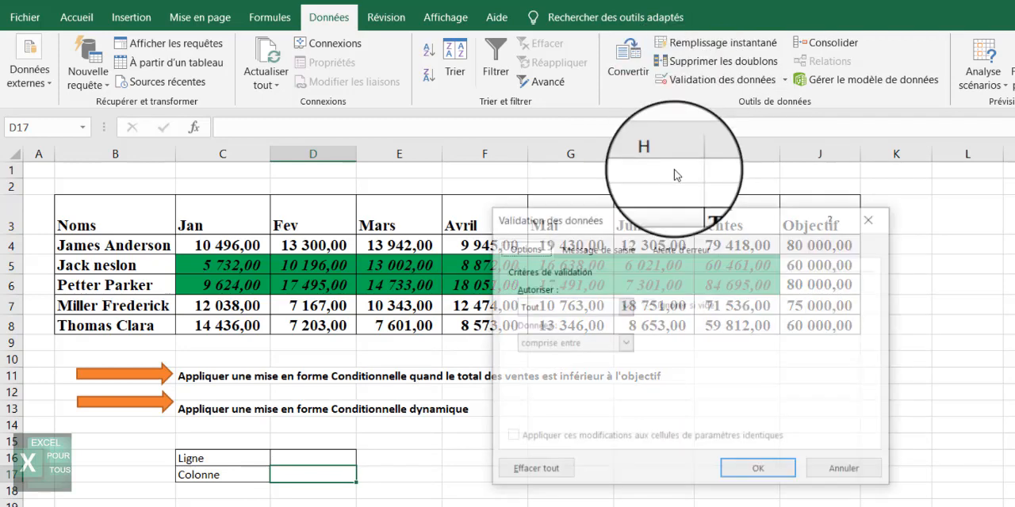
{"action": "left_click", "coordinate": [630, 319]}
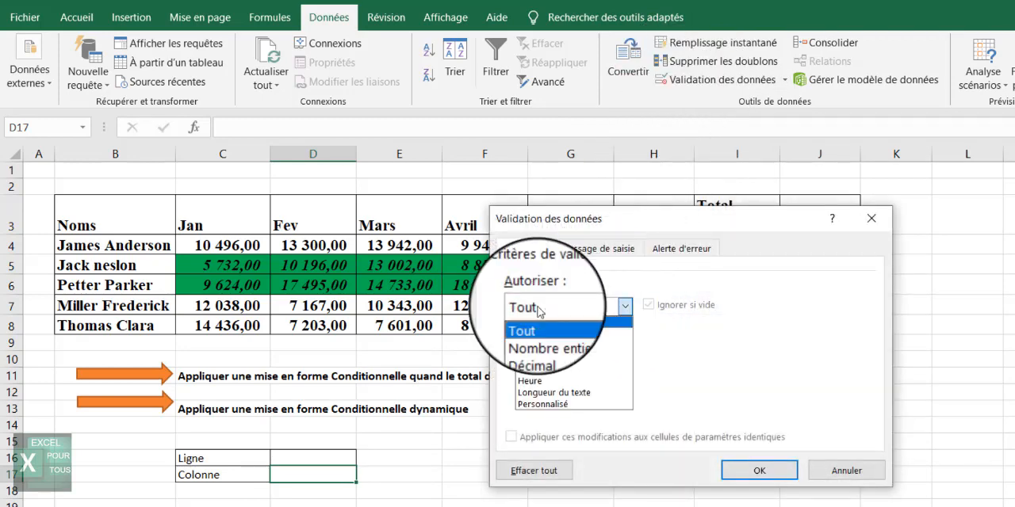
{"action": "left_click", "coordinate": [555, 360]}
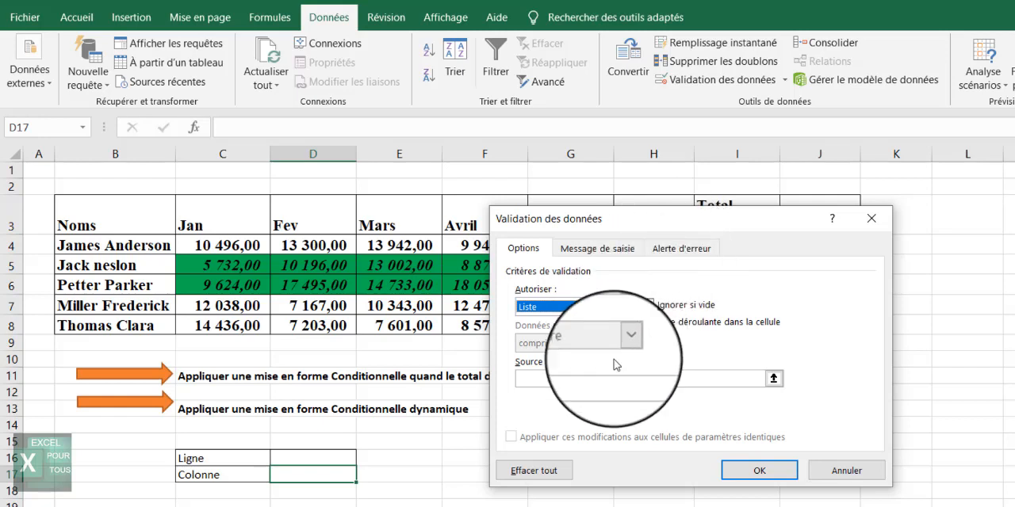
{"action": "left_click", "coordinate": [598, 381]}
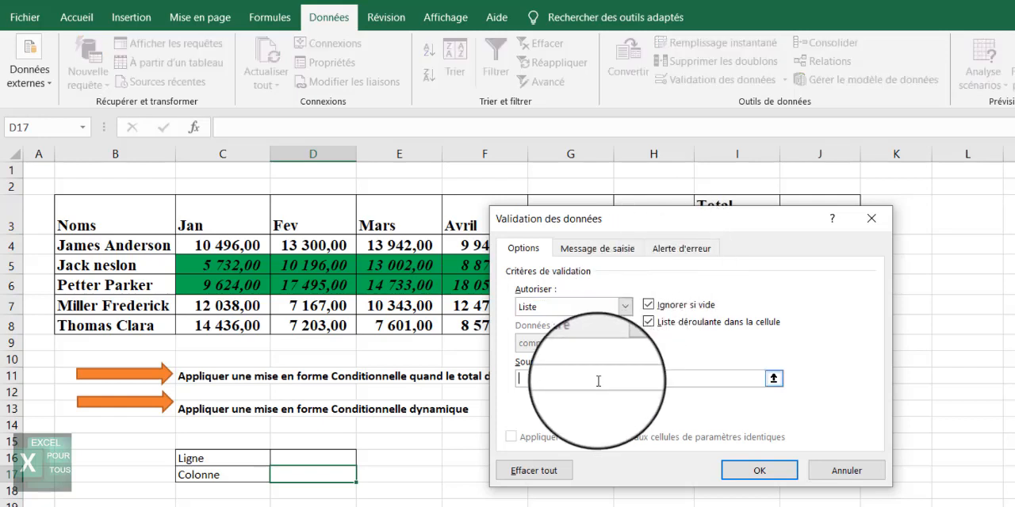
{"action": "left_click", "coordinate": [775, 378]}
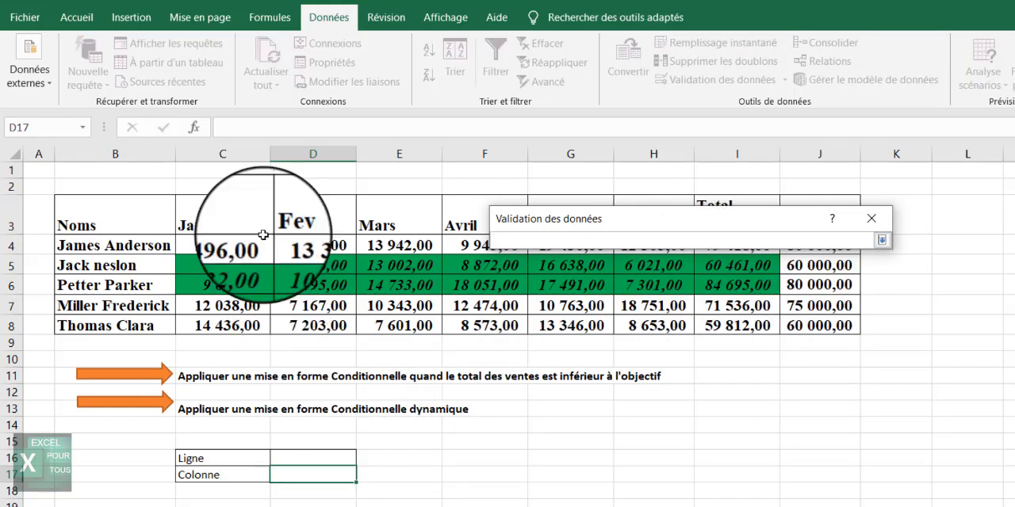
{"action": "left_click_drag", "start_coordinate": [222, 199], "coordinate": [607, 214]}
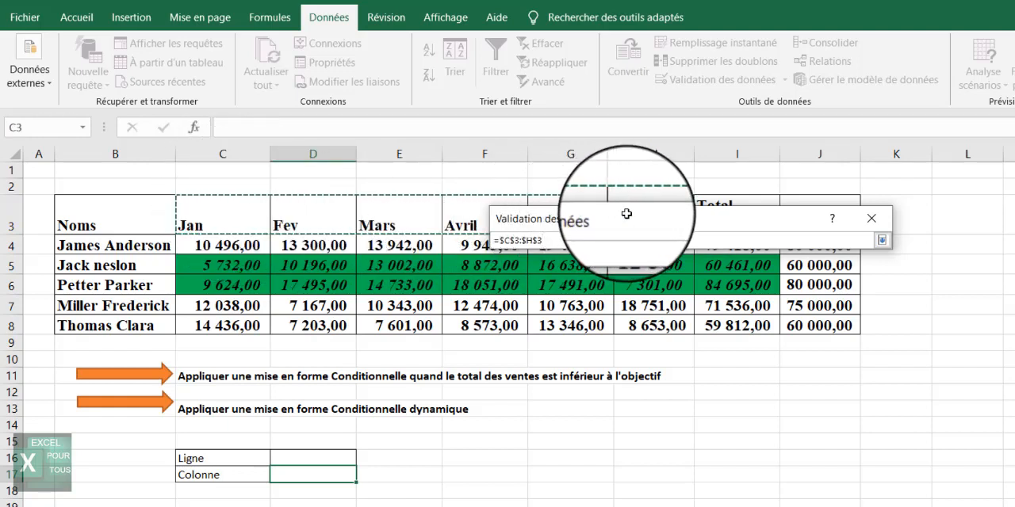
{"action": "left_click_drag", "start_coordinate": [633, 221], "coordinate": [628, 272]}
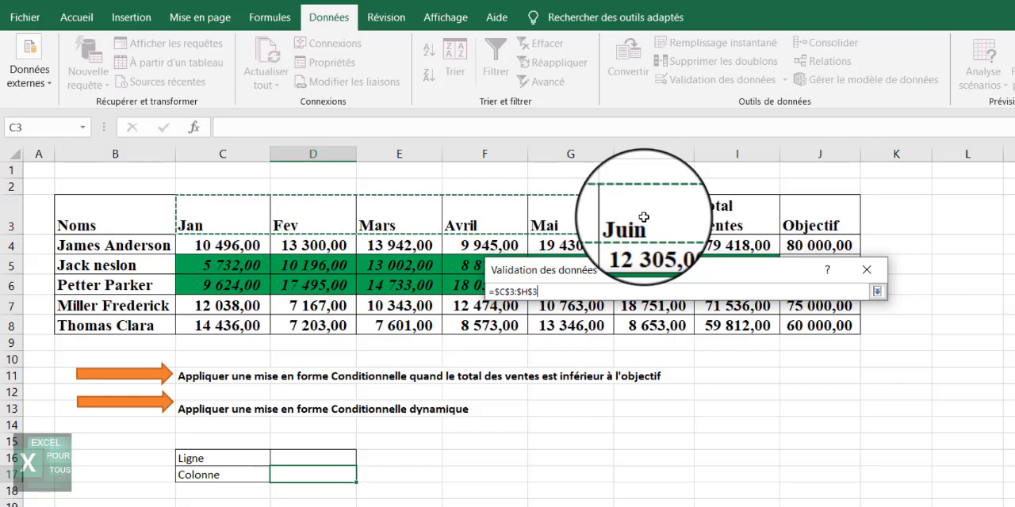
{"action": "left_click", "coordinate": [877, 288]}
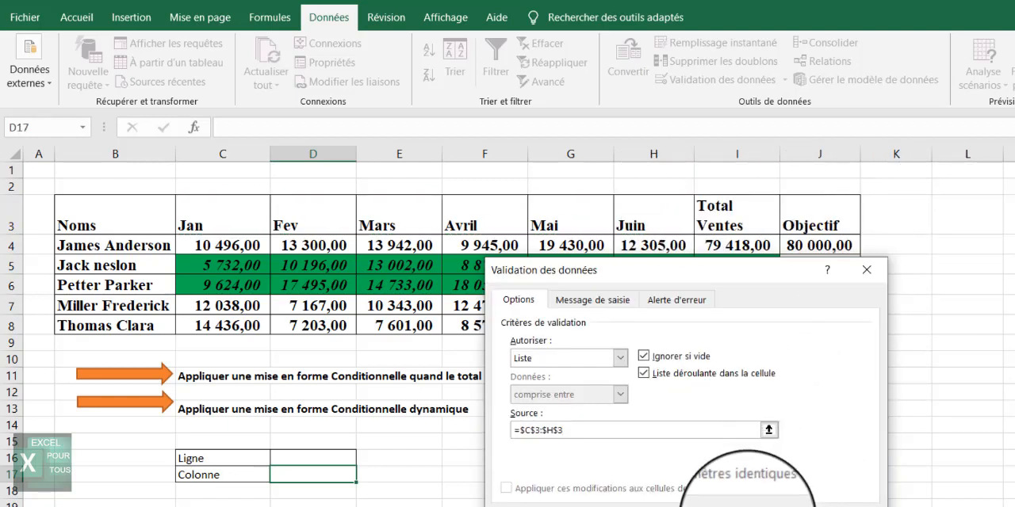
{"action": "left_click", "coordinate": [747, 506]}
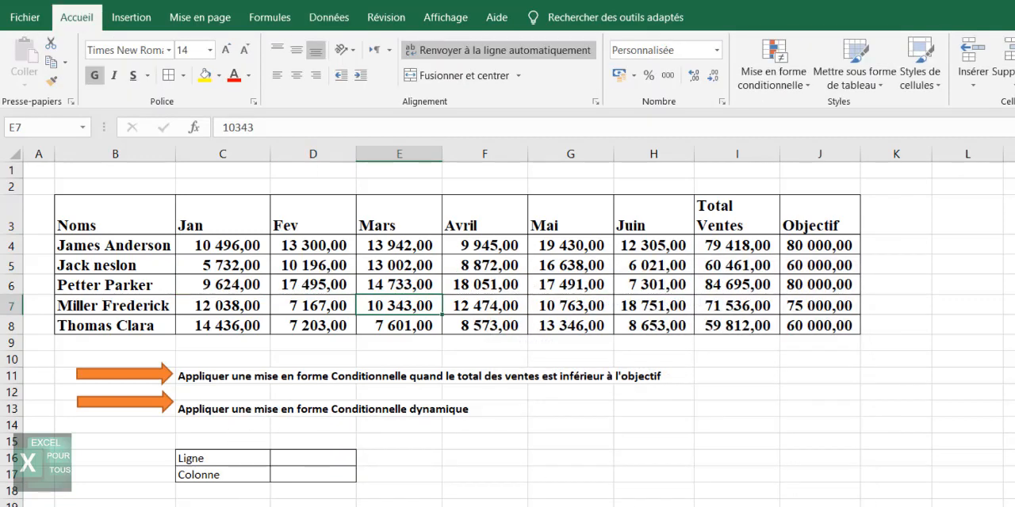
Open the Ligne and Colonne drop-downs in D16 and D17 to check their lists.
{"action": "left_click", "coordinate": [336, 464]}
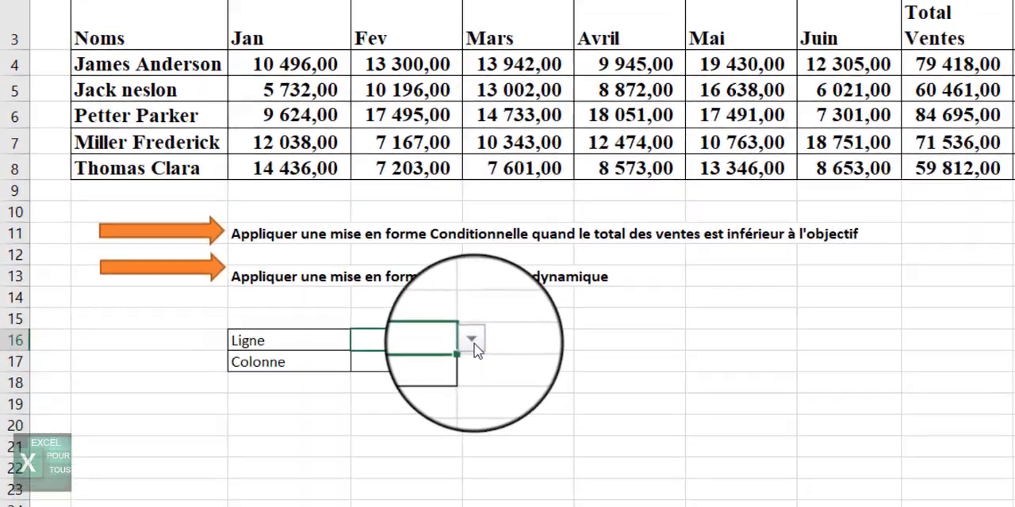
{"action": "left_click", "coordinate": [364, 460]}
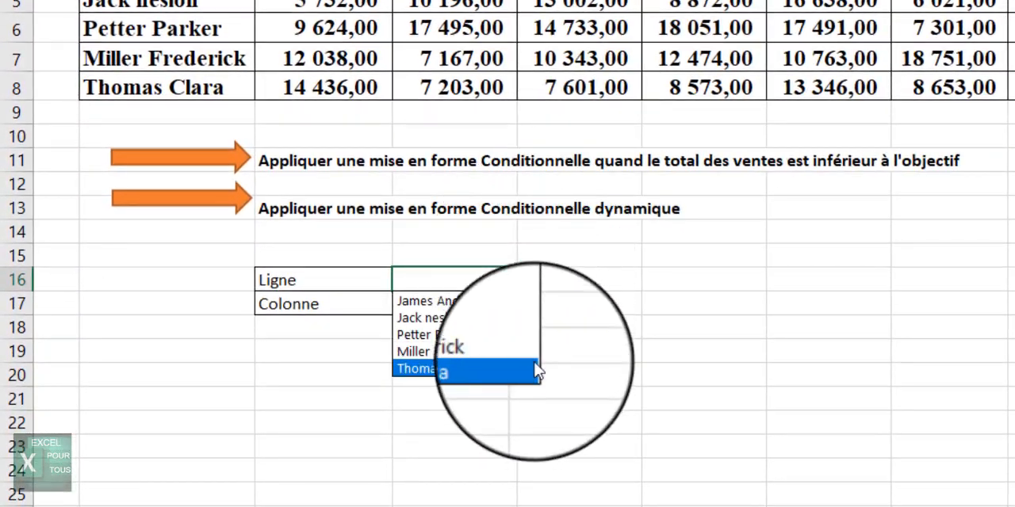
{"action": "left_click", "coordinate": [599, 316]}
{"action": "left_click", "coordinate": [512, 304]}
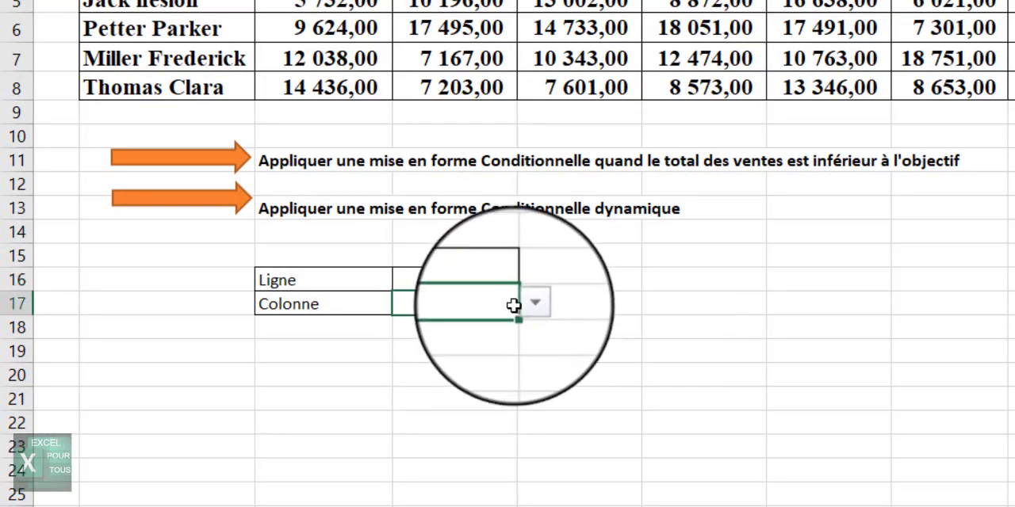
{"action": "left_click", "coordinate": [527, 305]}
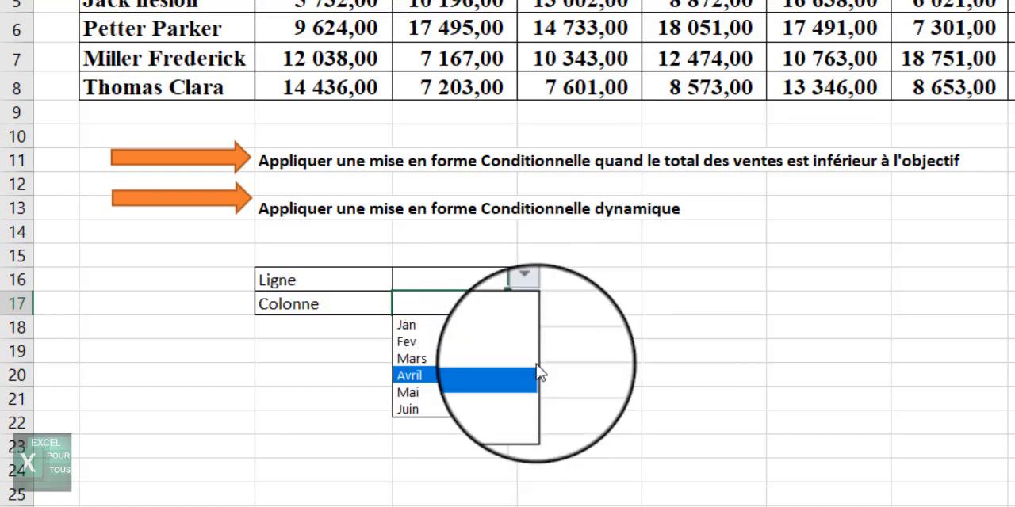
{"action": "left_click", "coordinate": [638, 319]}
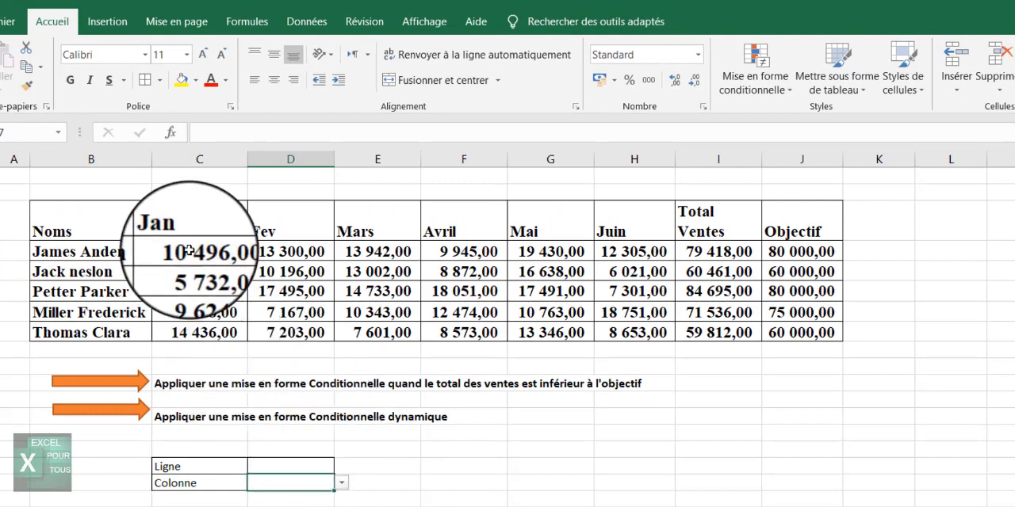
Select C4:H8 and create a new formula-based conditional formatting rule =$D$17=C$3.
{"action": "left_click_drag", "start_coordinate": [198, 251], "coordinate": [698, 332]}
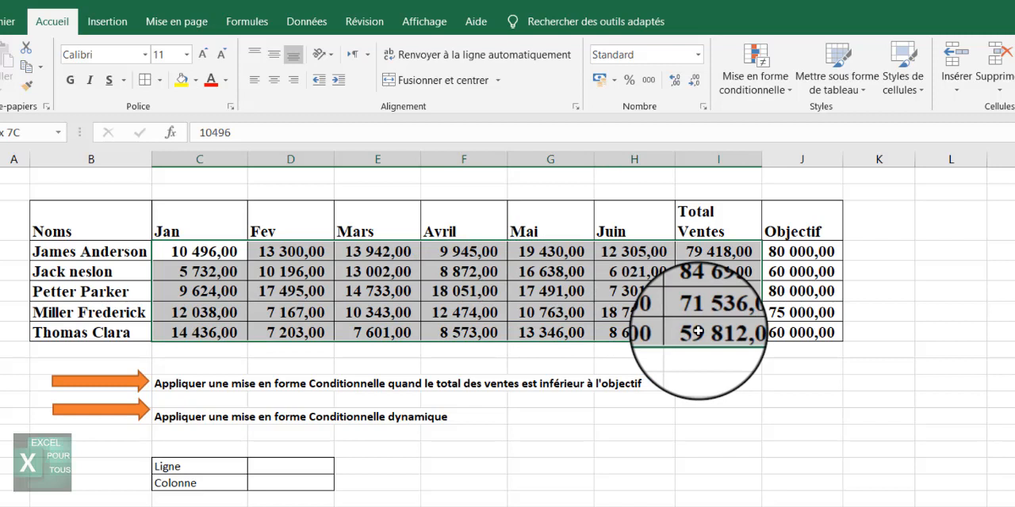
{"action": "left_click_drag", "start_coordinate": [698, 331], "coordinate": [634, 330]}
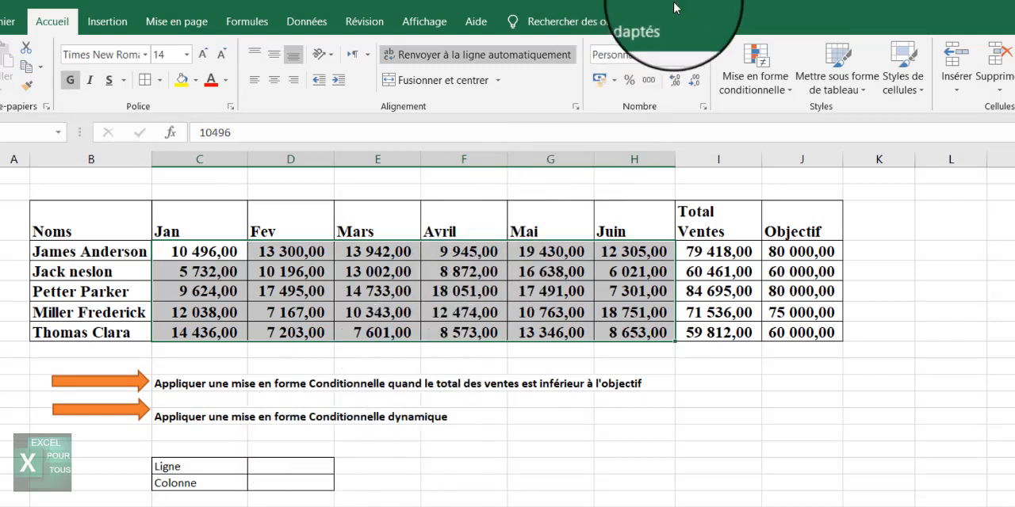
{"action": "left_click", "coordinate": [744, 60]}
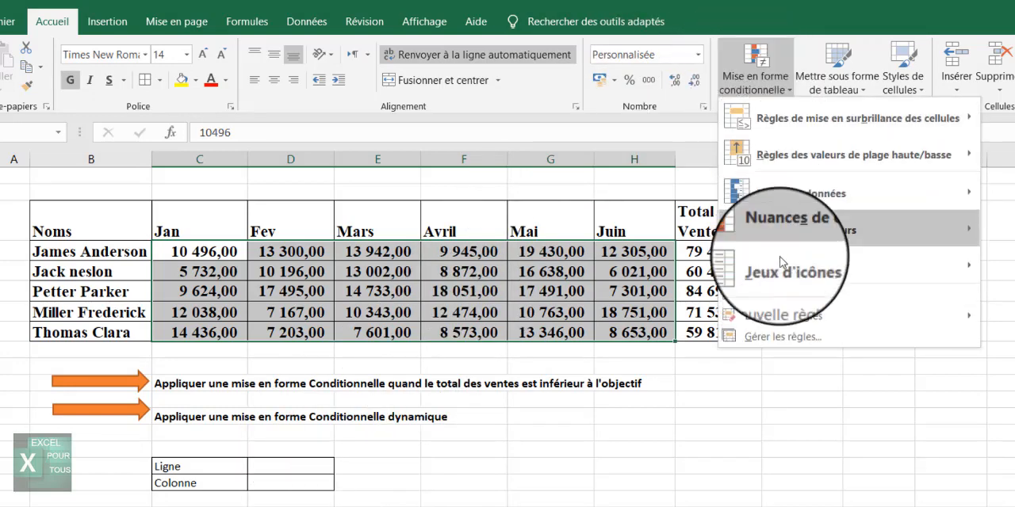
{"action": "left_click", "coordinate": [780, 297]}
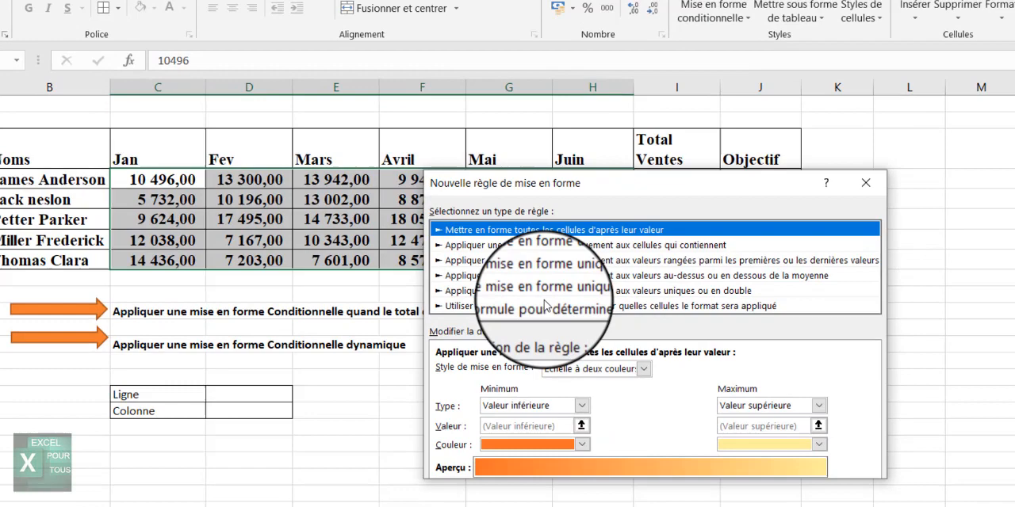
{"action": "left_click", "coordinate": [583, 376]}
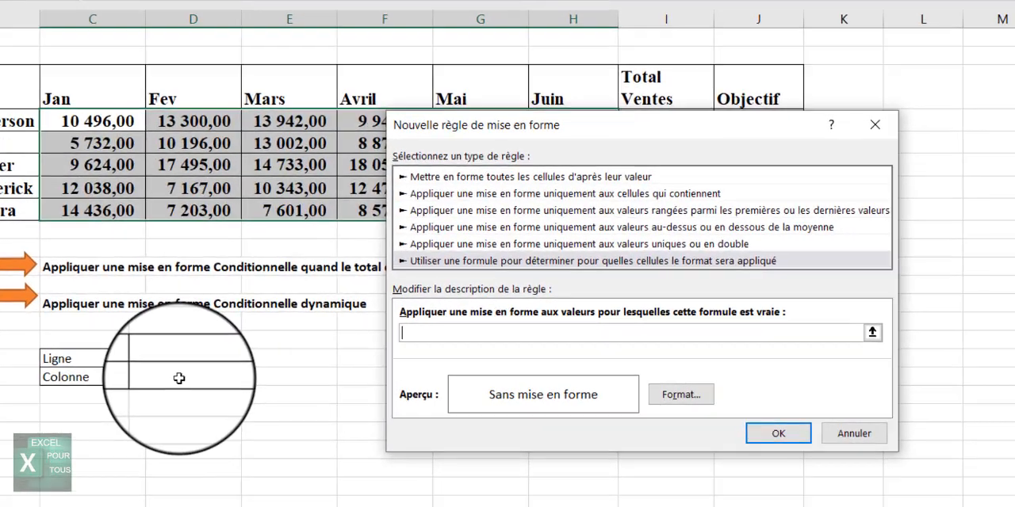
{"action": "left_click", "coordinate": [214, 374]}
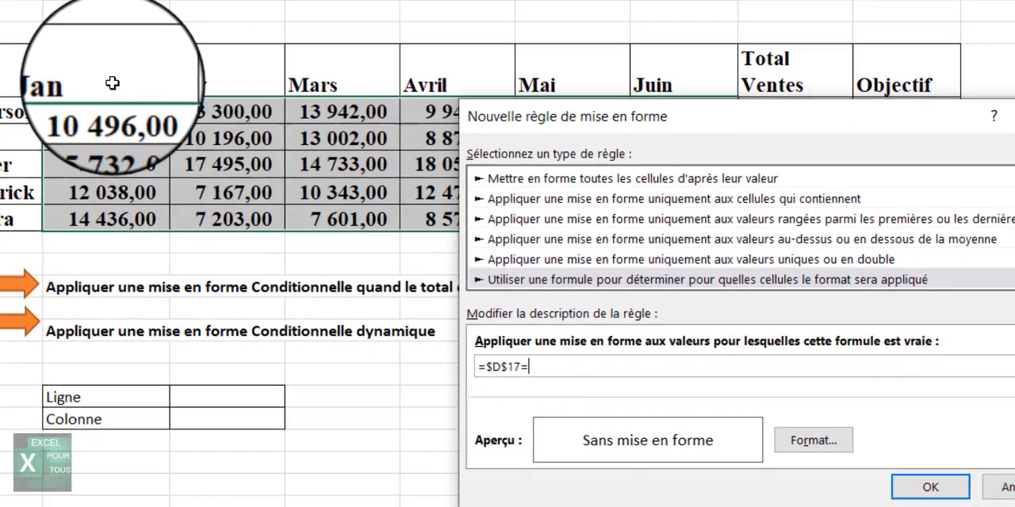
{"action": "left_click", "coordinate": [113, 83]}
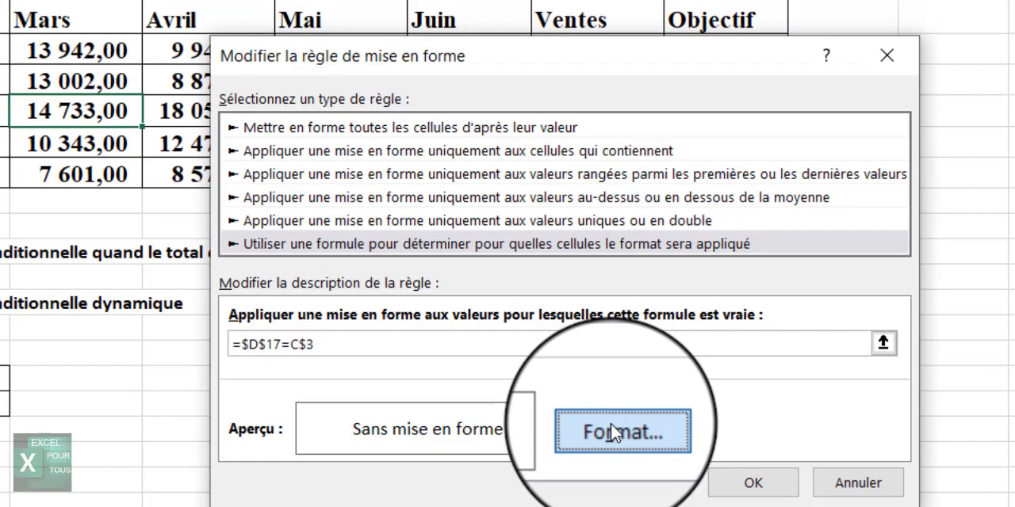
Set the rule's format to a green fill and apply the rule.
{"action": "left_click", "coordinate": [615, 434]}
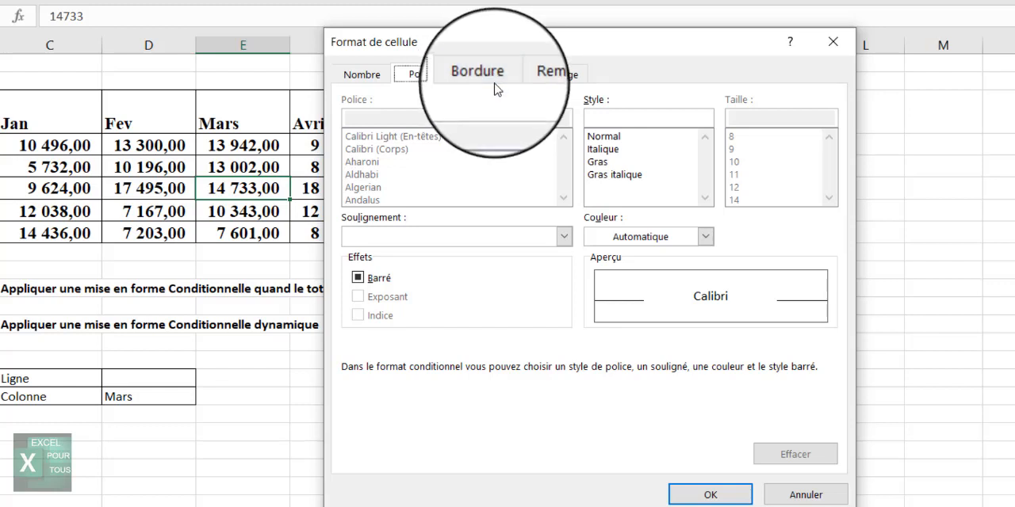
{"action": "left_click", "coordinate": [535, 84]}
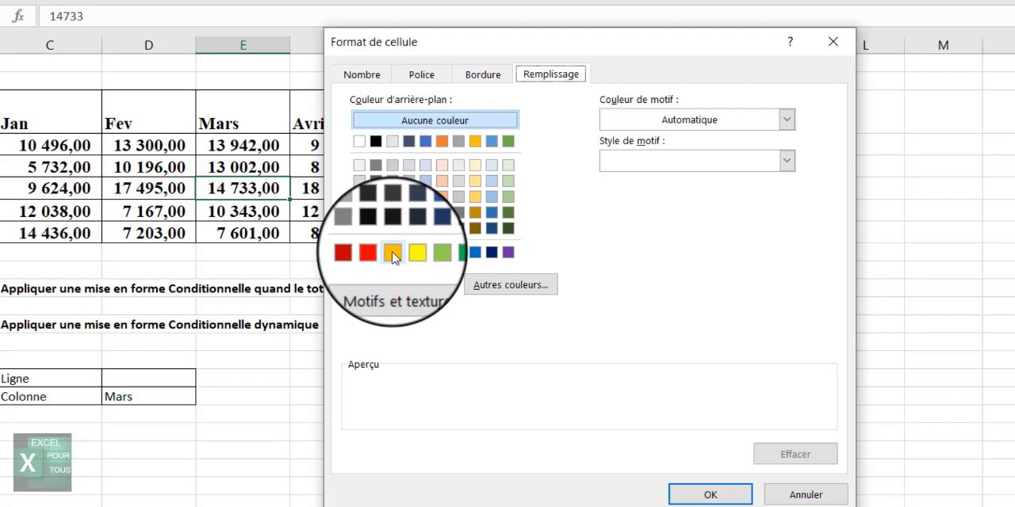
{"action": "left_click", "coordinate": [392, 253]}
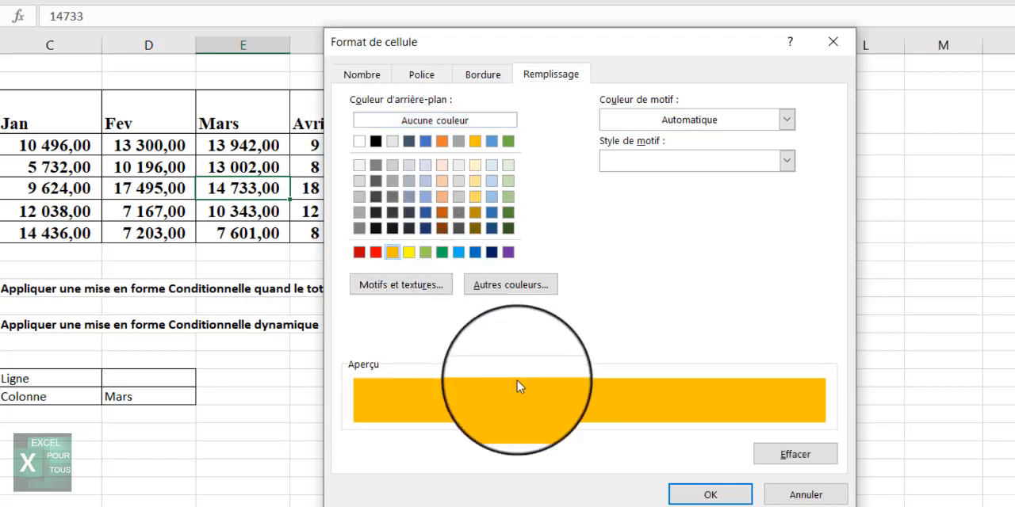
{"action": "left_click", "coordinate": [442, 252]}
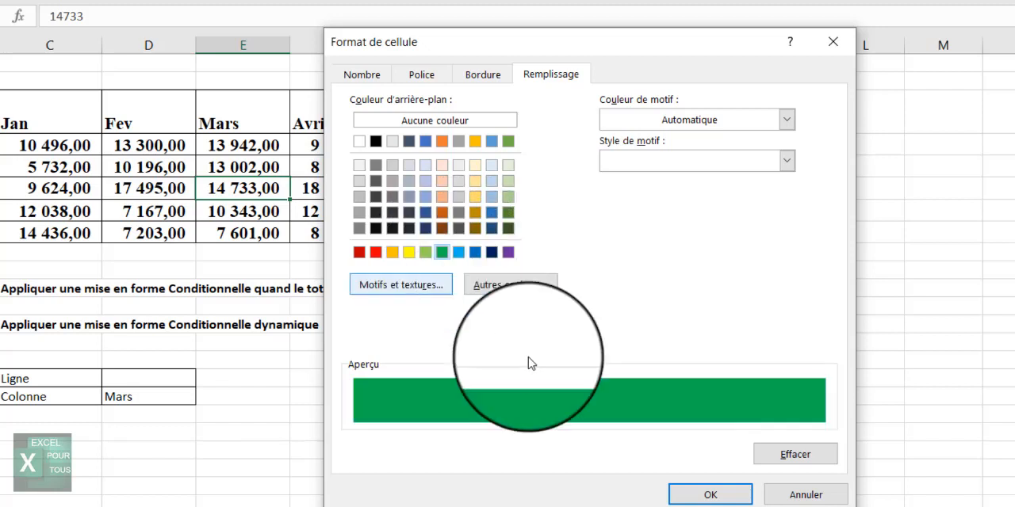
{"action": "left_click", "coordinate": [705, 494]}
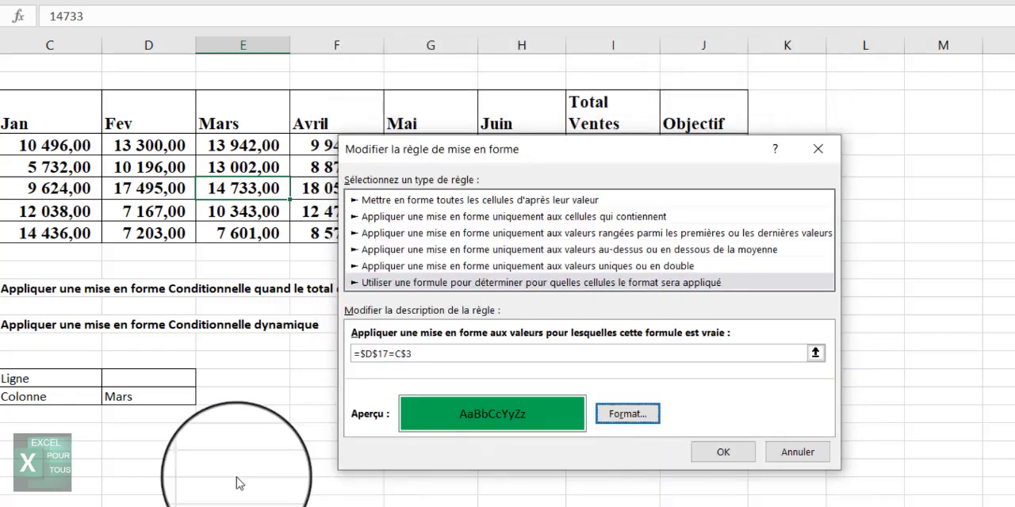
{"action": "left_click", "coordinate": [719, 456]}
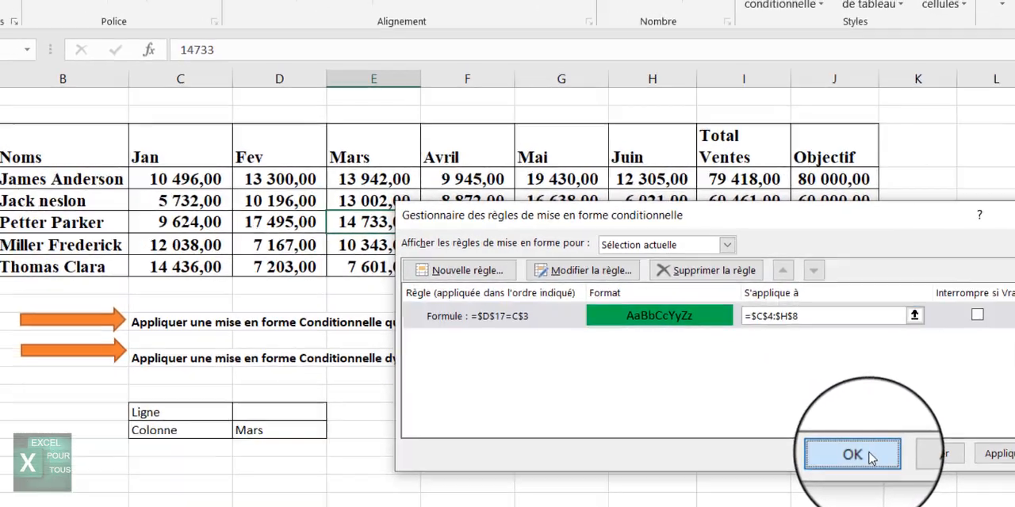
{"action": "left_click", "coordinate": [730, 421]}
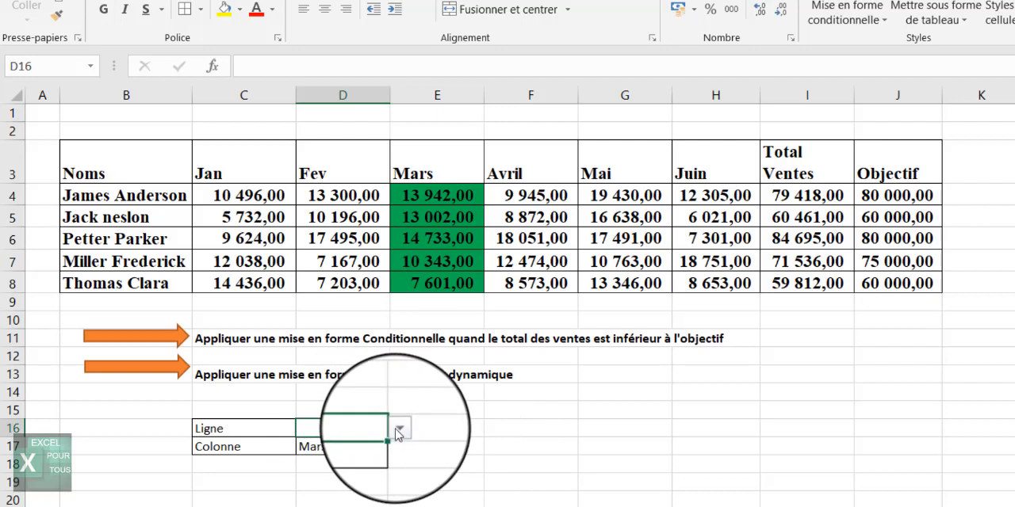
Test the column selector by choosing Mai and then Jan in D17.
{"action": "left_click", "coordinate": [398, 432]}
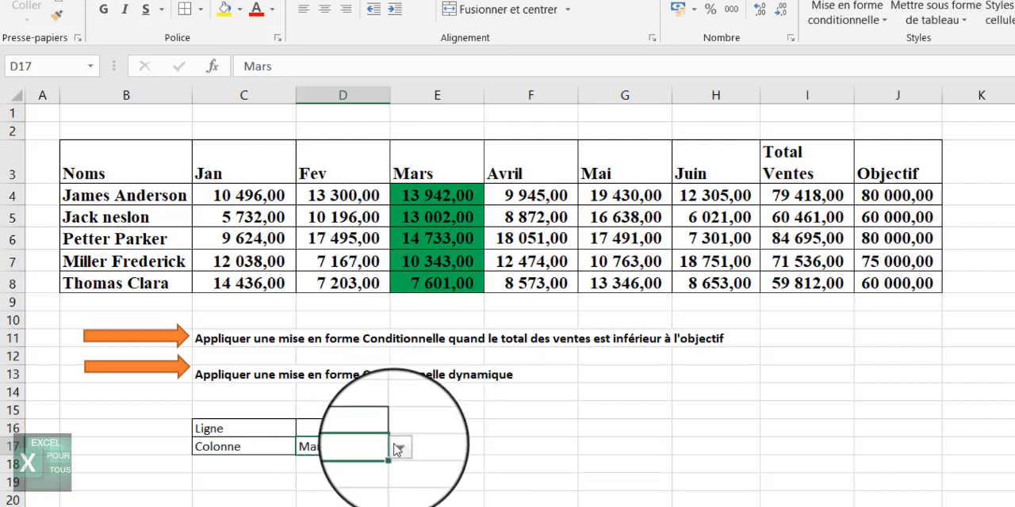
{"action": "left_click", "coordinate": [398, 449]}
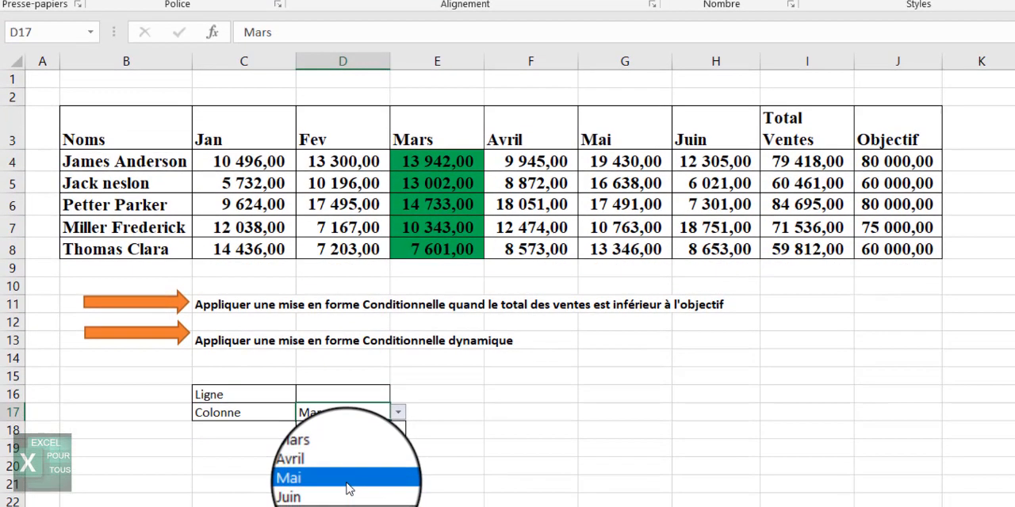
{"action": "left_click", "coordinate": [349, 482]}
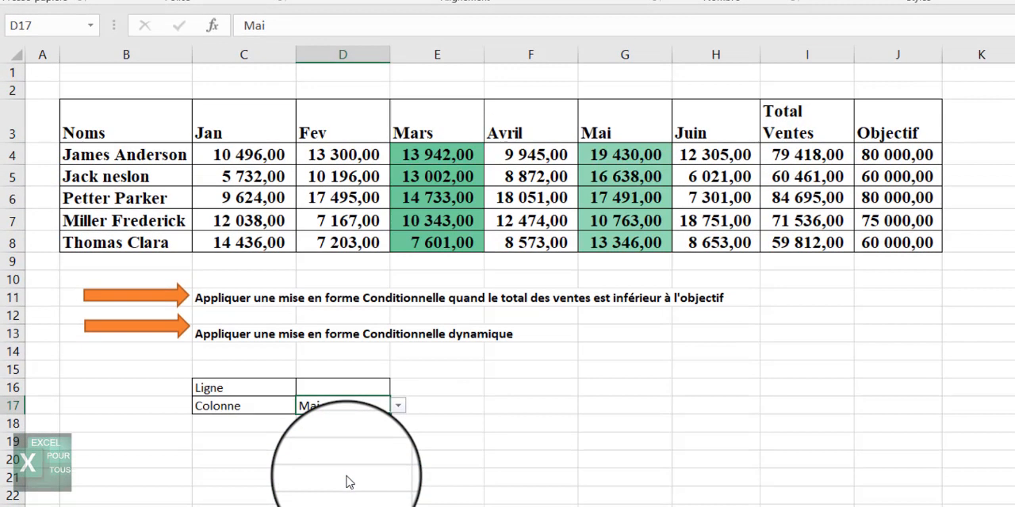
{"action": "left_click", "coordinate": [398, 407]}
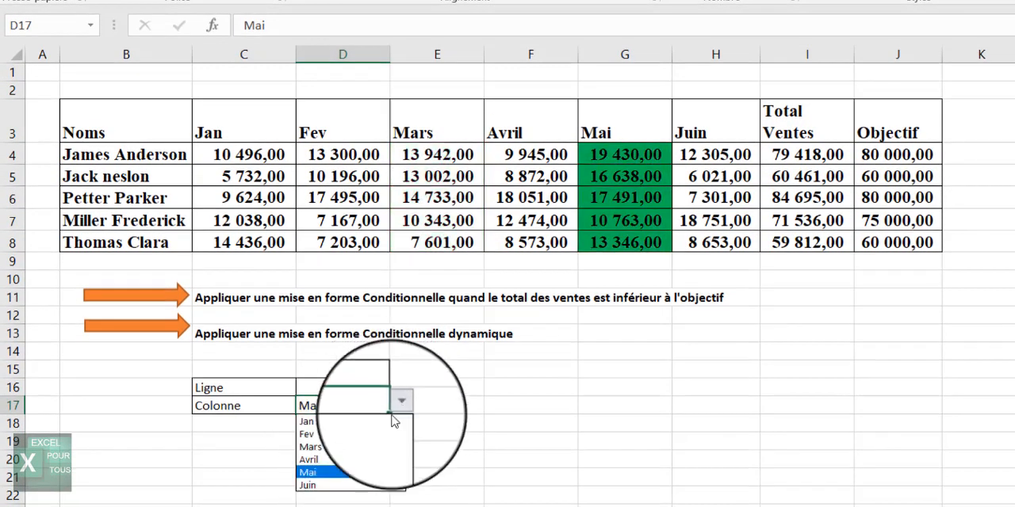
{"action": "left_click", "coordinate": [348, 426]}
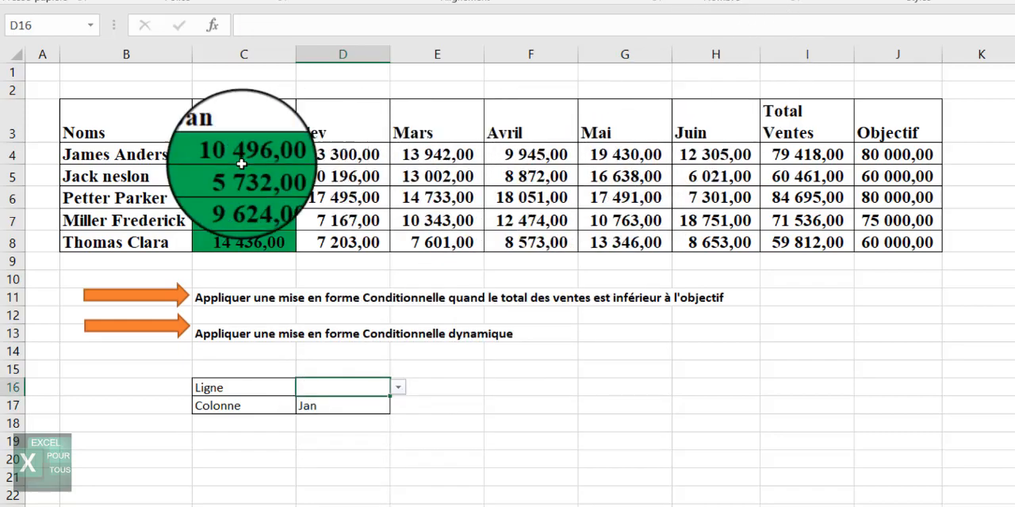
Select C4:H8 and create a new formula-based conditional formatting rule =$D$16=$B4.
{"action": "left_click_drag", "start_coordinate": [241, 163], "coordinate": [806, 242]}
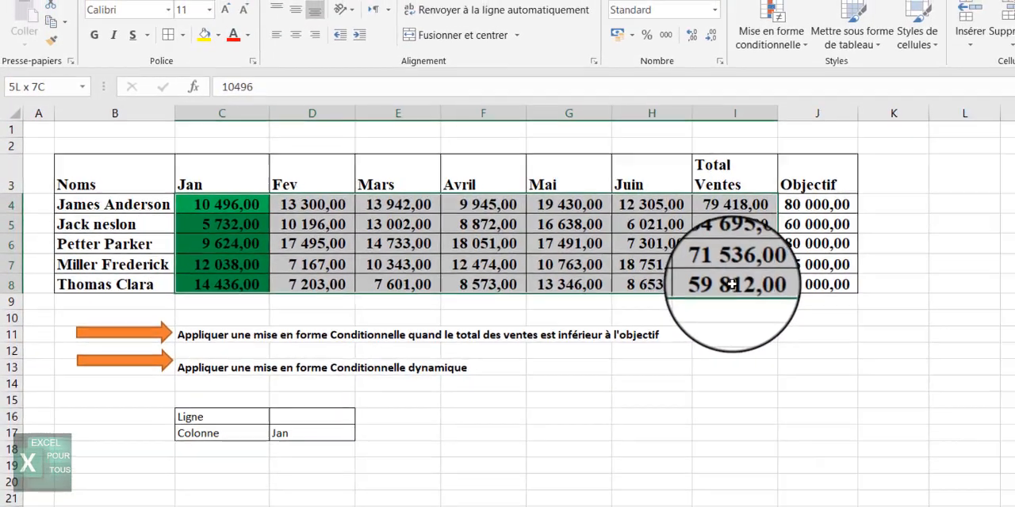
{"action": "left_click_drag", "start_coordinate": [732, 284], "coordinate": [734, 286]}
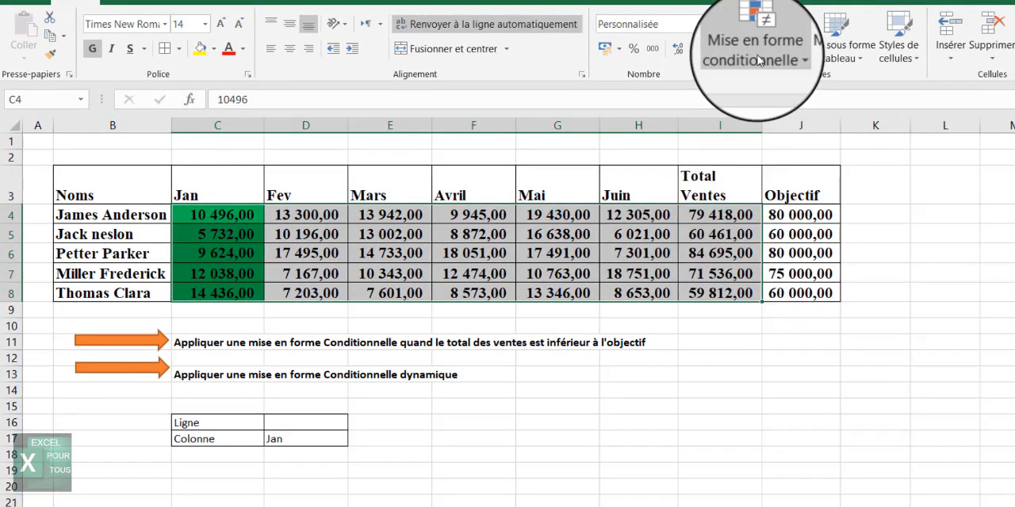
{"action": "left_click", "coordinate": [753, 49]}
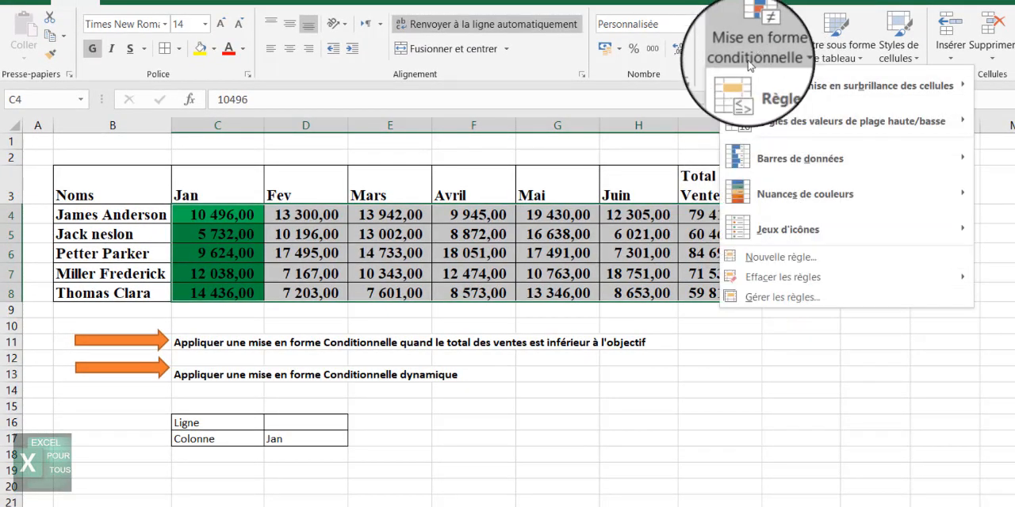
{"action": "key", "text": "Escape"}
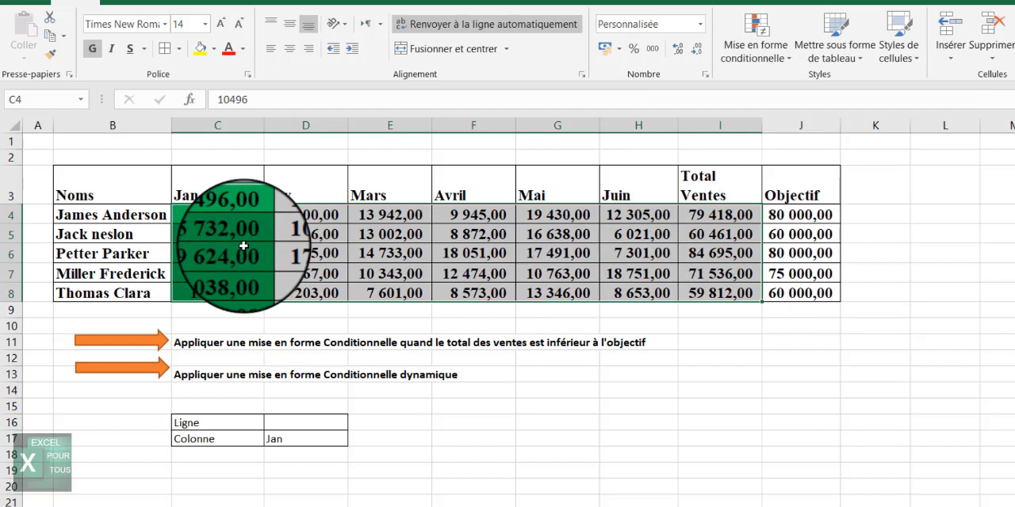
{"action": "key", "text": "shift+Left"}
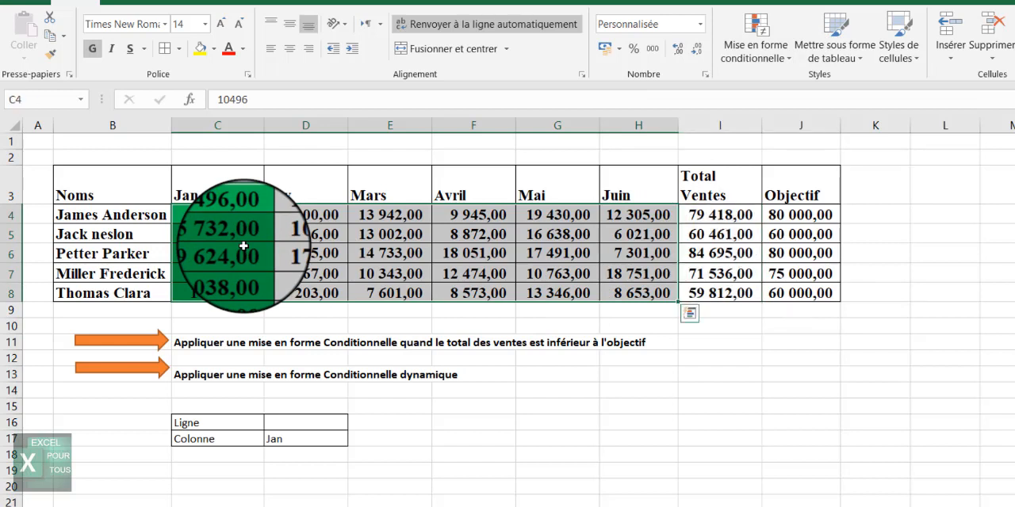
{"action": "left_click", "coordinate": [741, 45]}
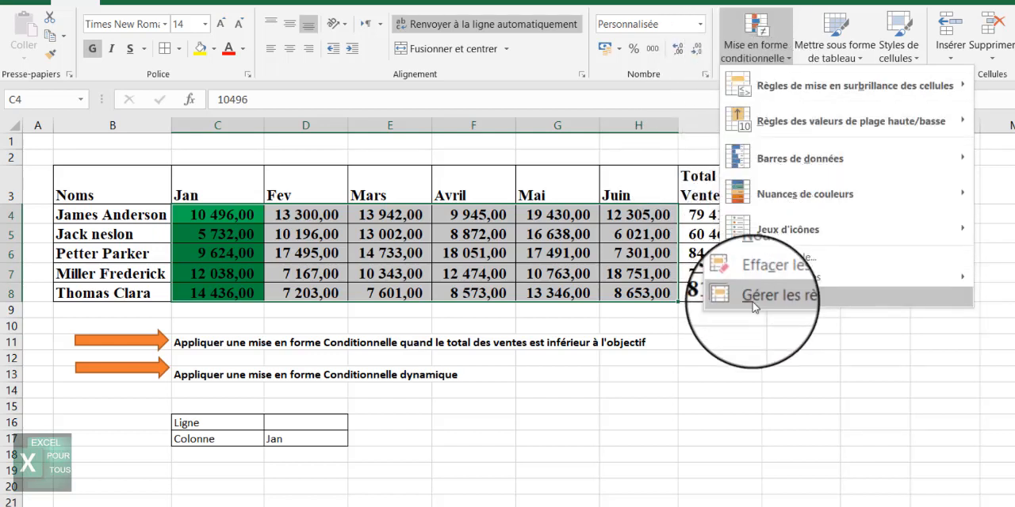
{"action": "left_click", "coordinate": [761, 258]}
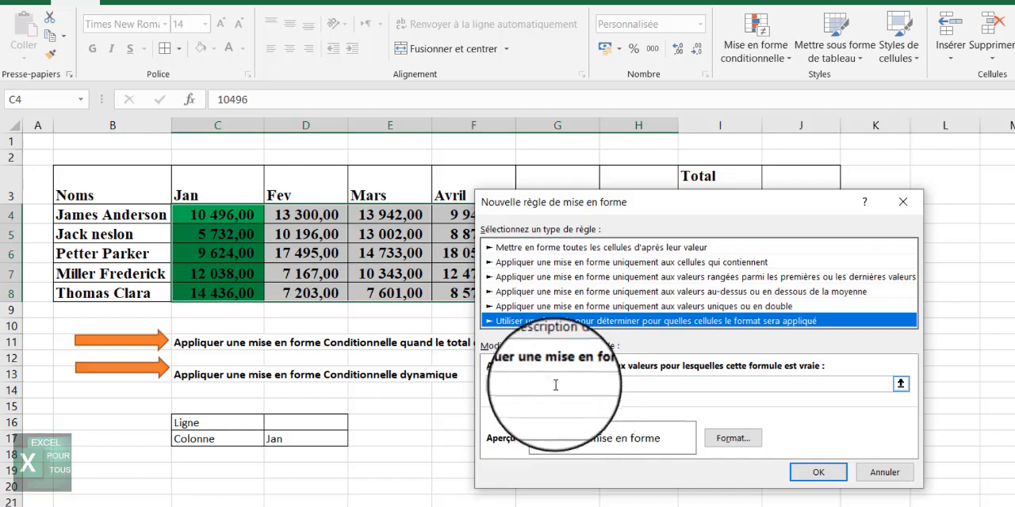
{"action": "left_click", "coordinate": [602, 383]}
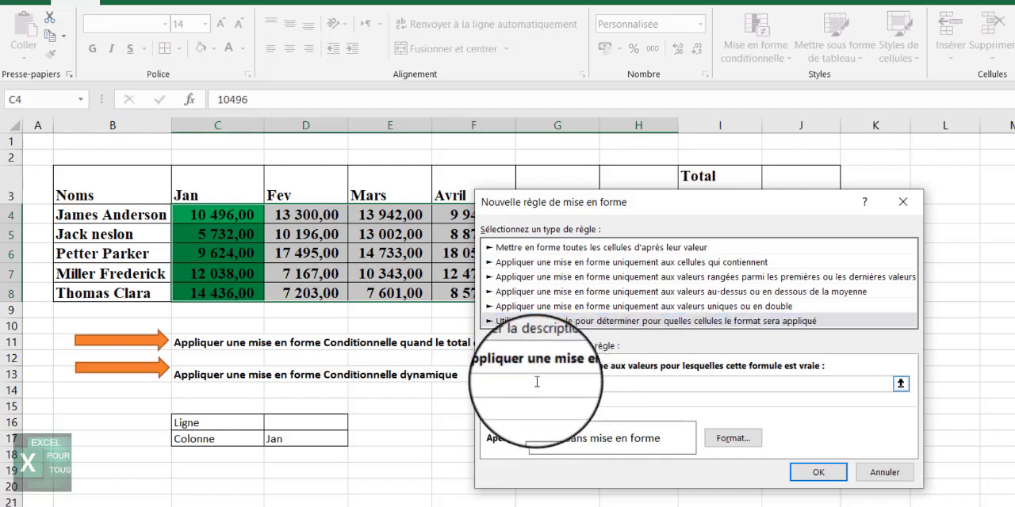
{"action": "left_click", "coordinate": [318, 426]}
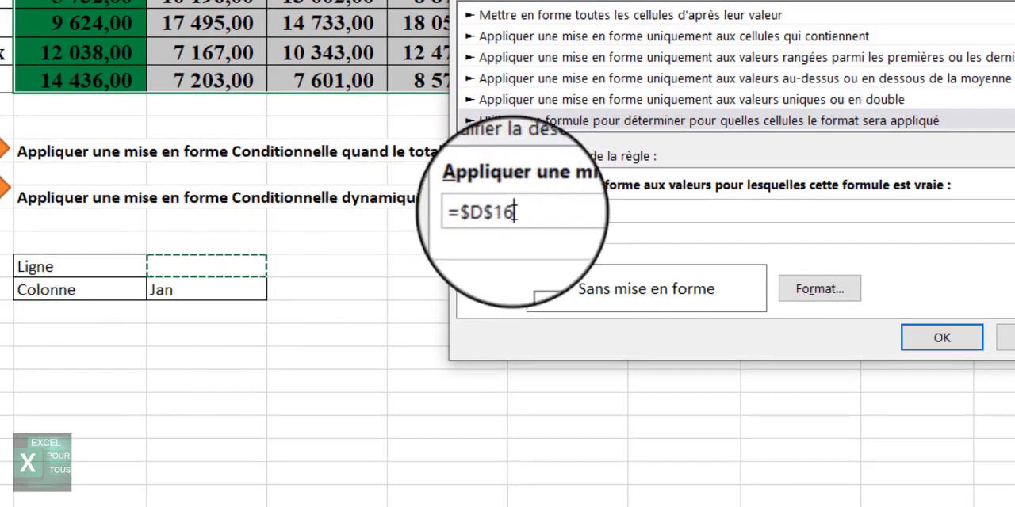
{"action": "type", "text": "="}
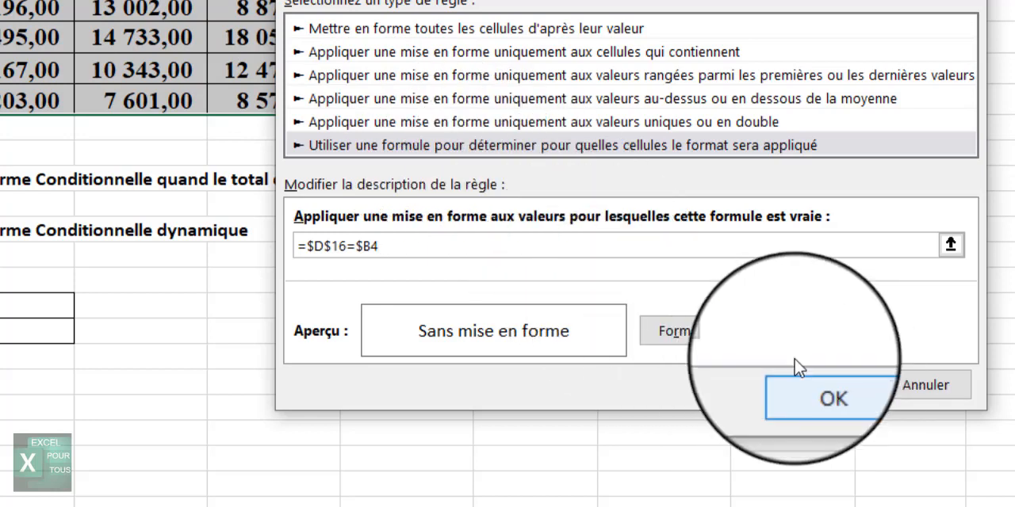
Set the rule's format to a purple fill and apply the rule.
{"action": "left_click", "coordinate": [662, 335]}
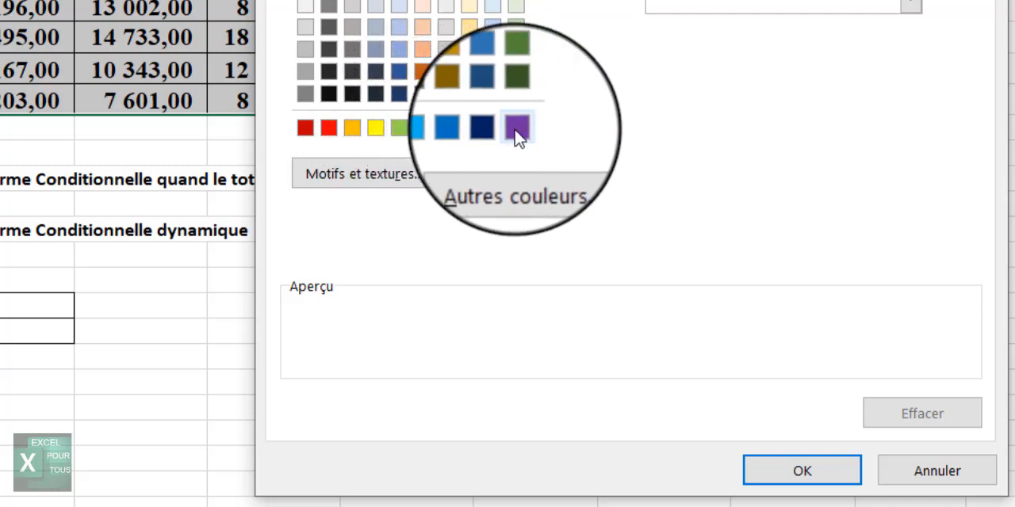
{"action": "left_click", "coordinate": [516, 128]}
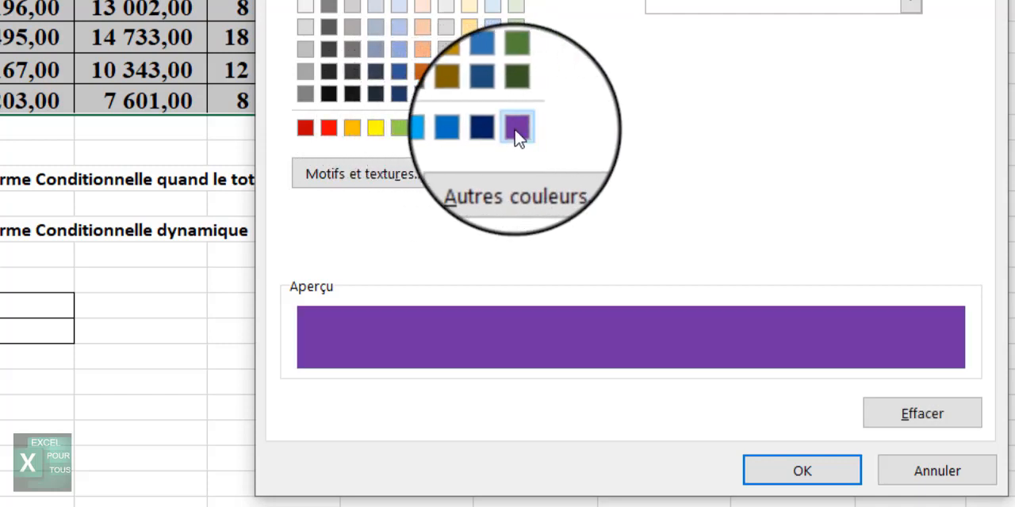
{"action": "left_click", "coordinate": [809, 478]}
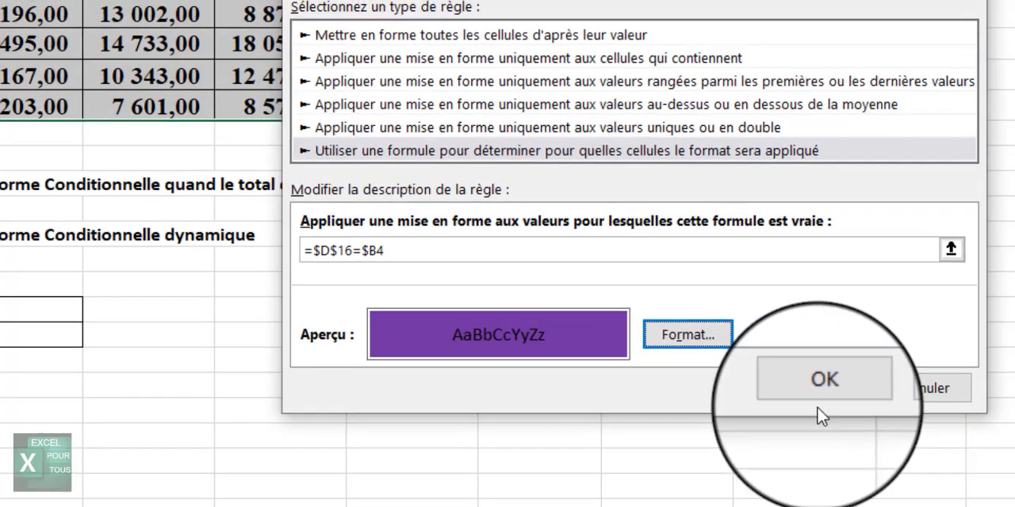
{"action": "left_click", "coordinate": [819, 384]}
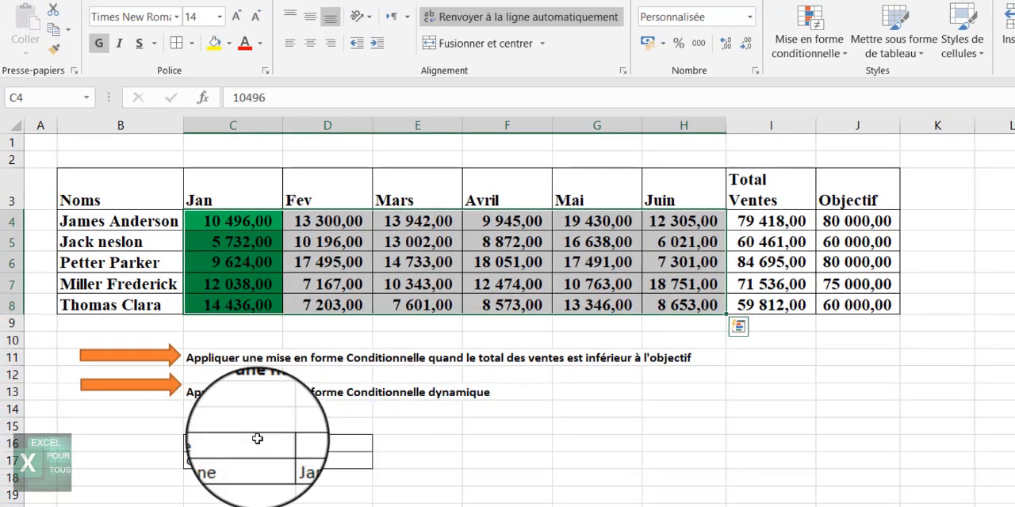
Test the row selector by choosing an employee name from the Ligne drop-down in D16.
{"action": "left_click", "coordinate": [337, 444]}
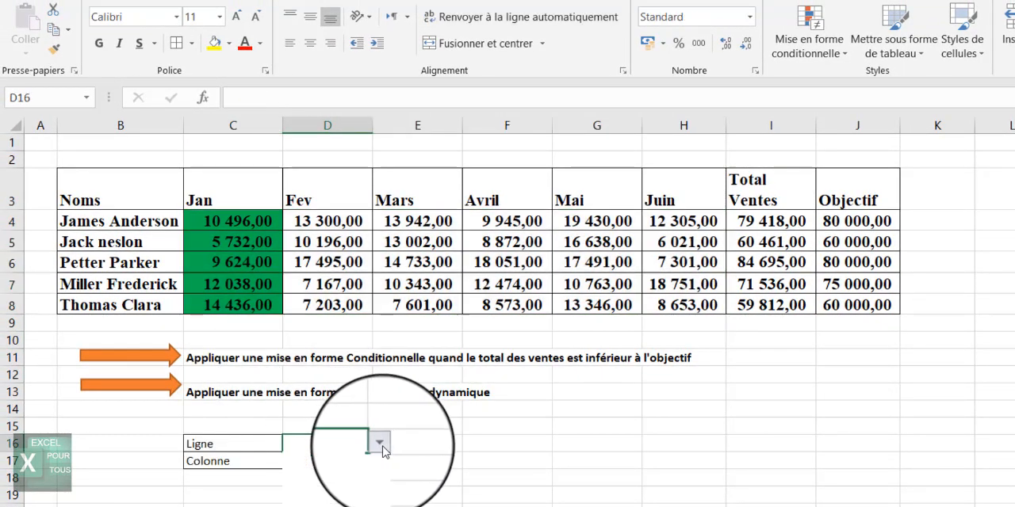
{"action": "left_click", "coordinate": [381, 448]}
{"action": "left_click", "coordinate": [359, 498]}
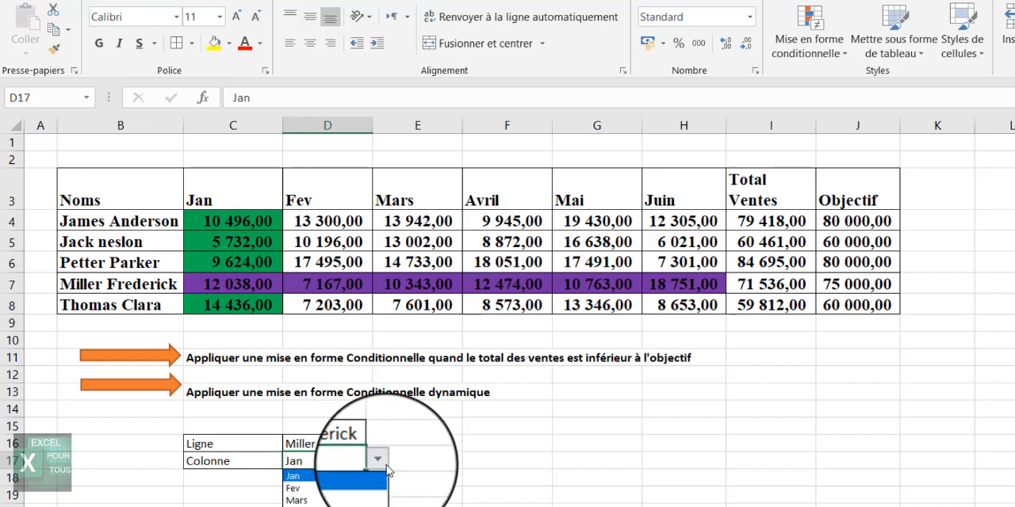
{"action": "left_click", "coordinate": [357, 500]}
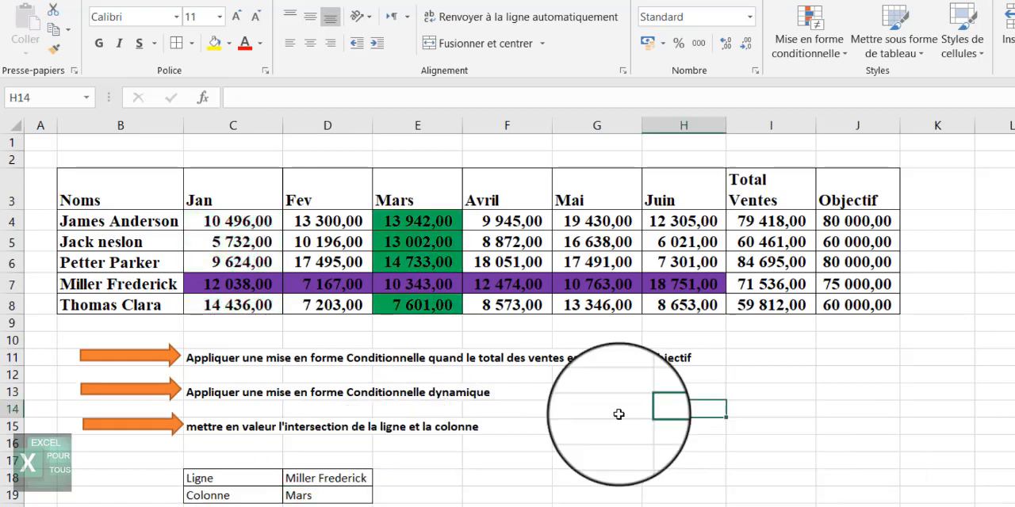
Select C4:H8 and create a new formula rule =et($D$19=C$3;$D$18=$B4) to highlight the intersection.
{"action": "left_click", "coordinate": [230, 242]}
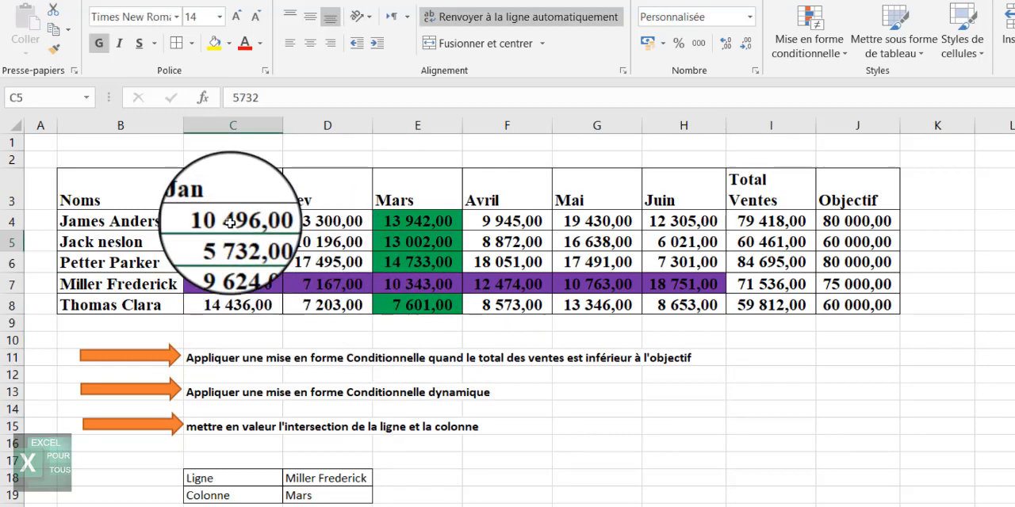
{"action": "left_click_drag", "start_coordinate": [232, 220], "coordinate": [695, 301]}
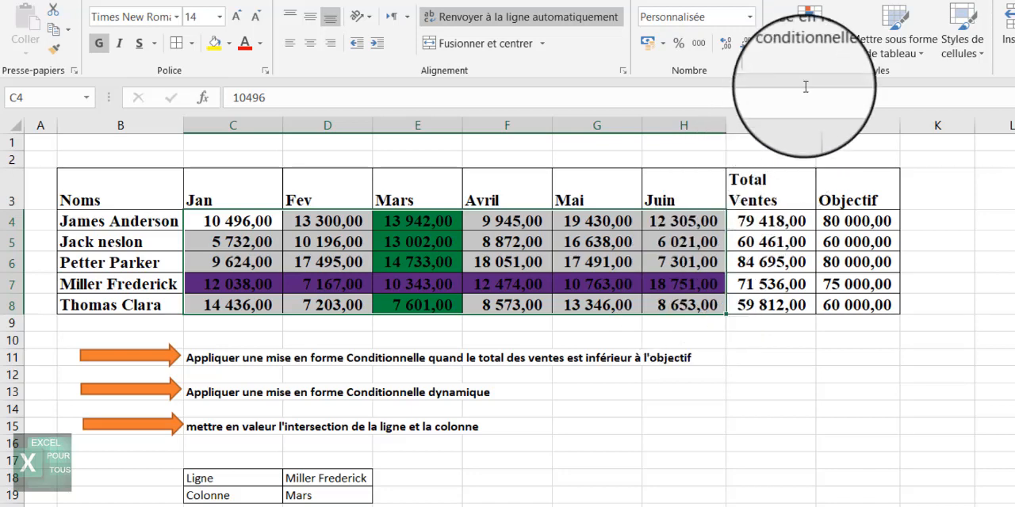
{"action": "left_click", "coordinate": [804, 50]}
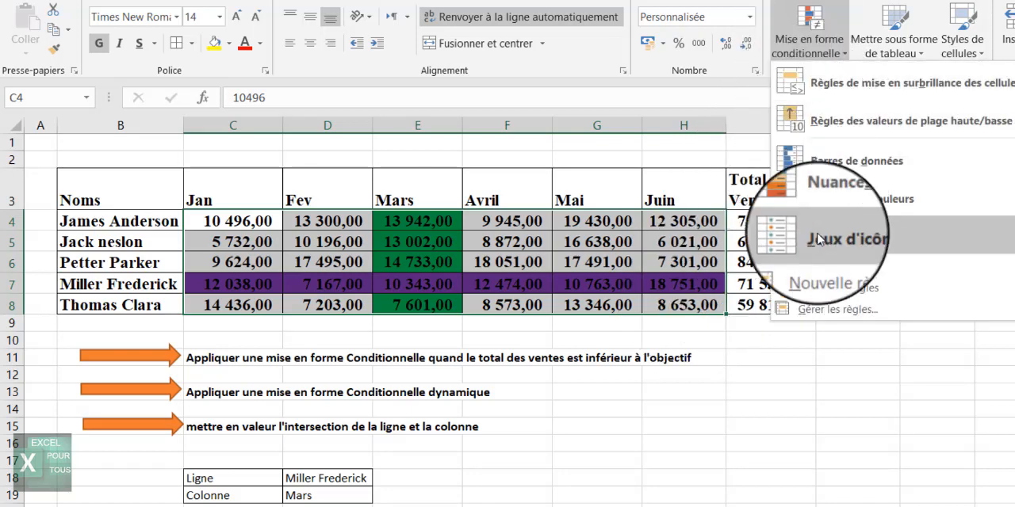
{"action": "left_click", "coordinate": [813, 262]}
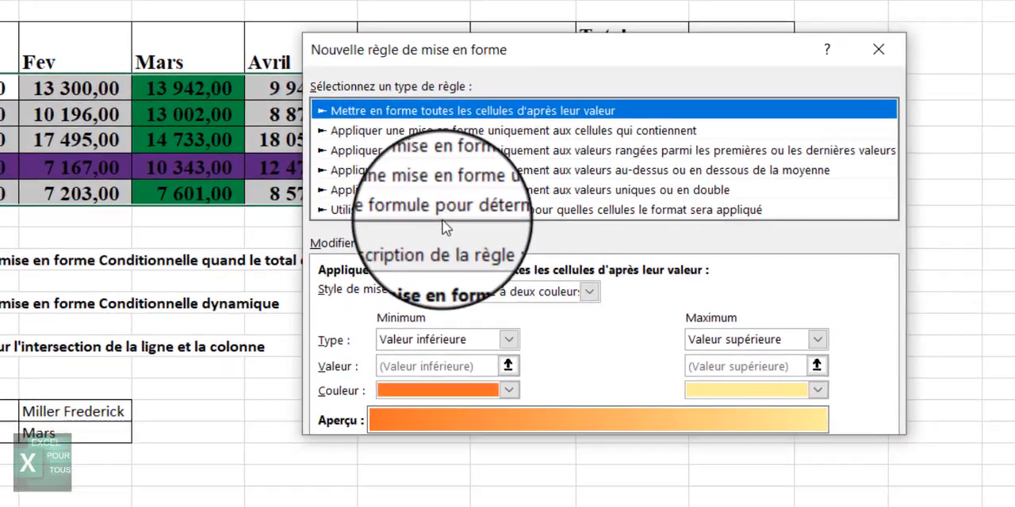
{"action": "left_click", "coordinate": [442, 212]}
{"action": "left_click", "coordinate": [368, 293]}
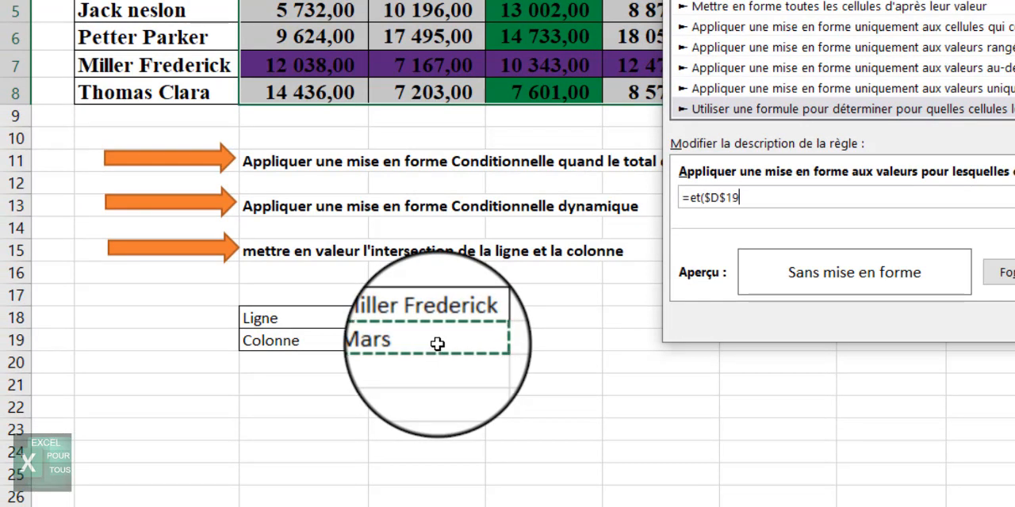
{"action": "type", "text": "="}
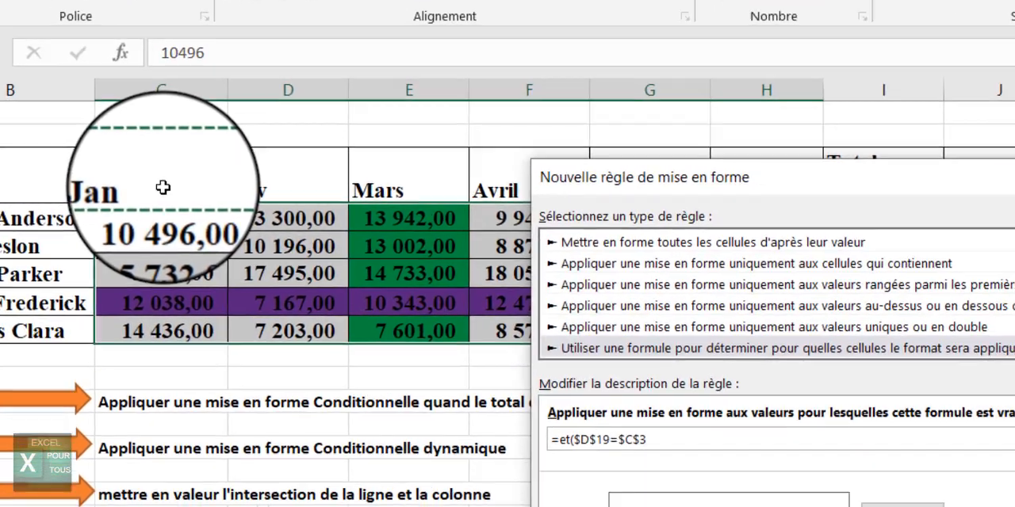
{"action": "key", "text": "F4"}
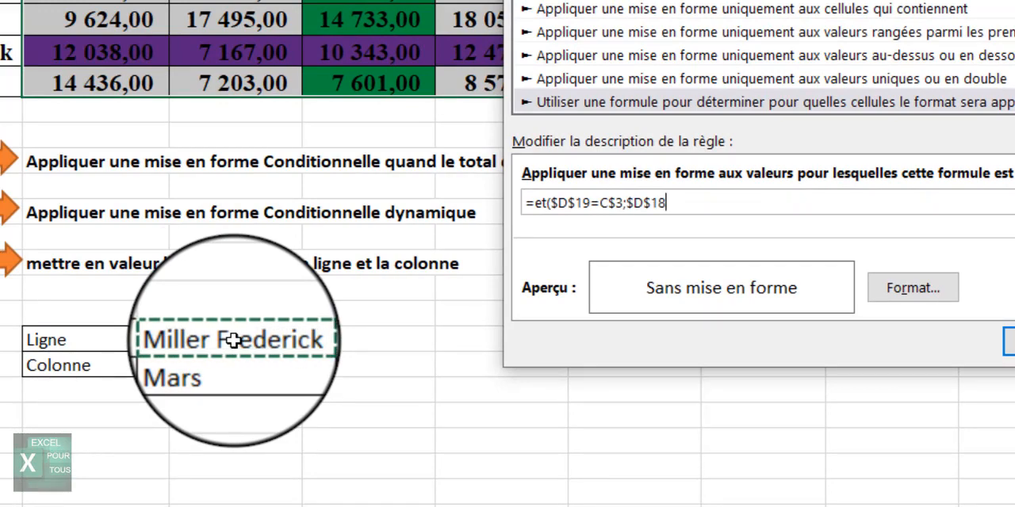
{"action": "type", "text": "="}
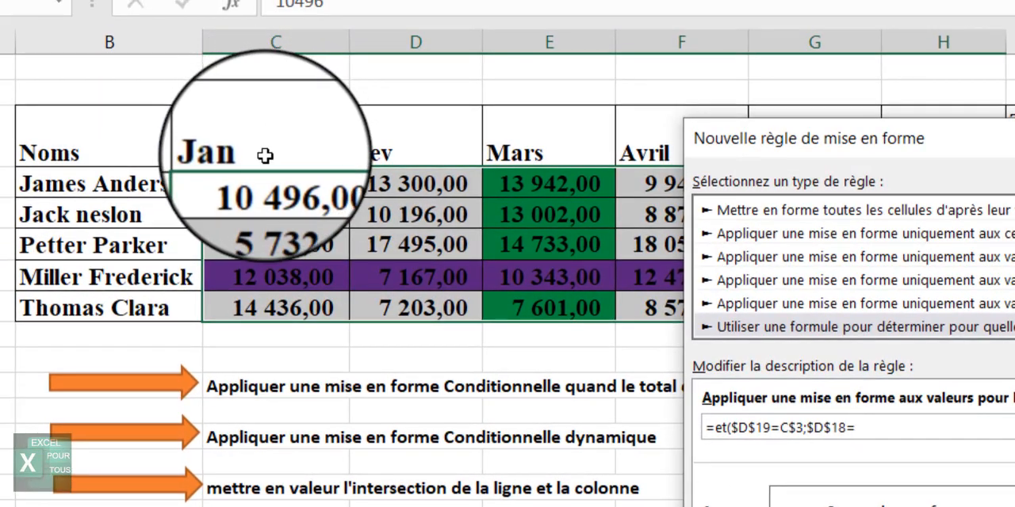
{"action": "left_click", "coordinate": [127, 182]}
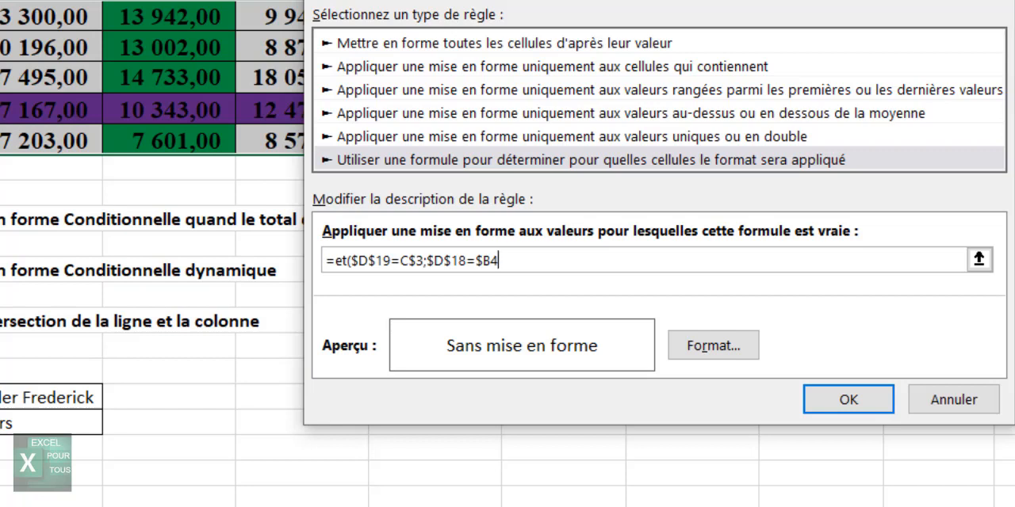
Set the intersection rule's format to a red fill and apply the rule.
{"action": "left_click", "coordinate": [697, 355]}
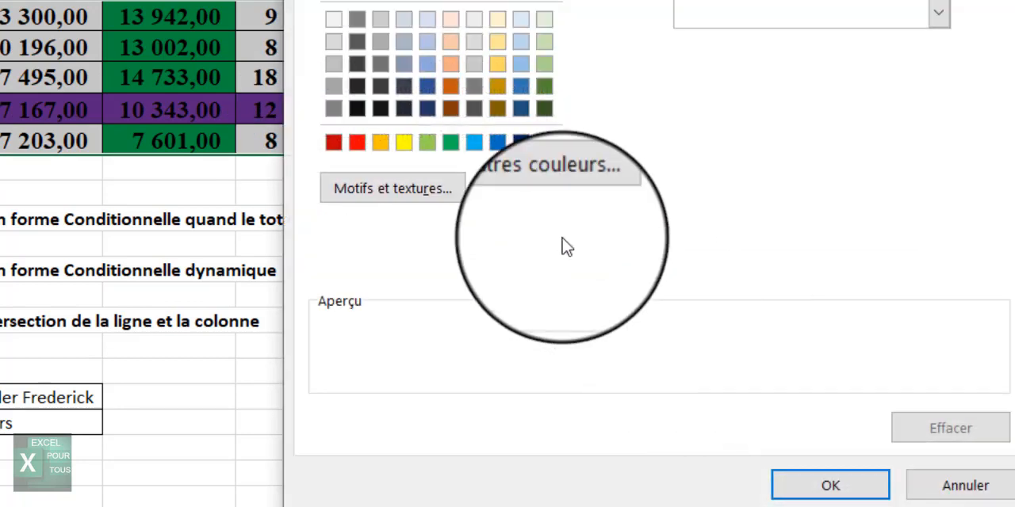
{"action": "left_click", "coordinate": [357, 142]}
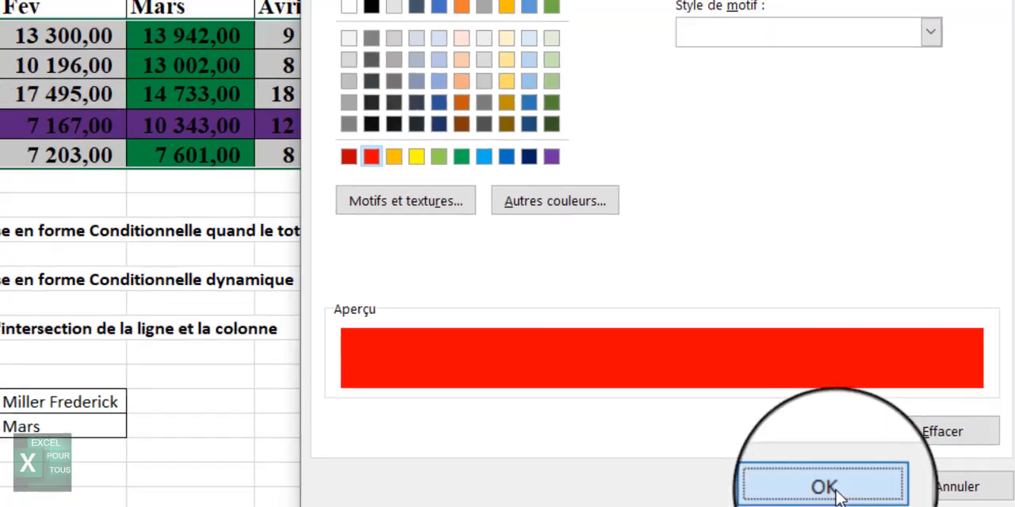
{"action": "left_click", "coordinate": [825, 472]}
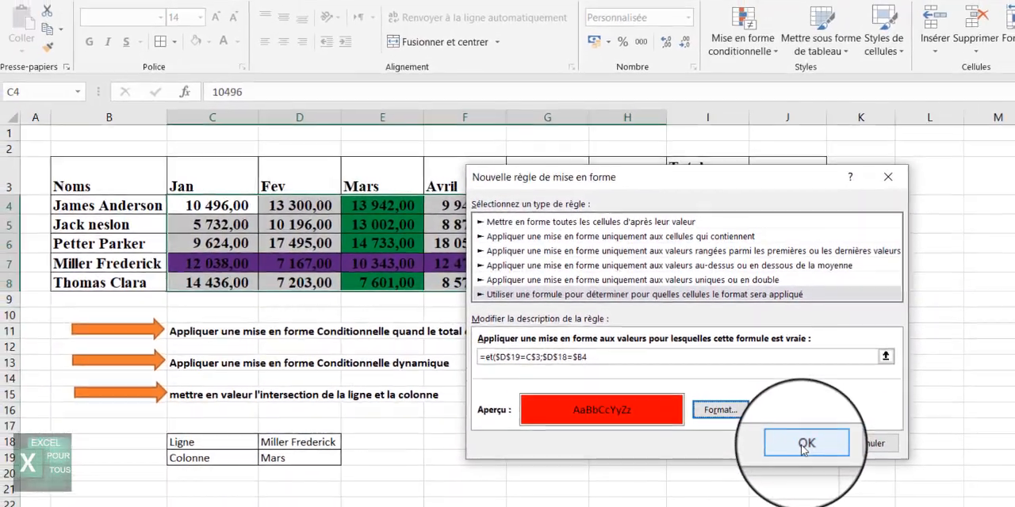
{"action": "left_click", "coordinate": [789, 442]}
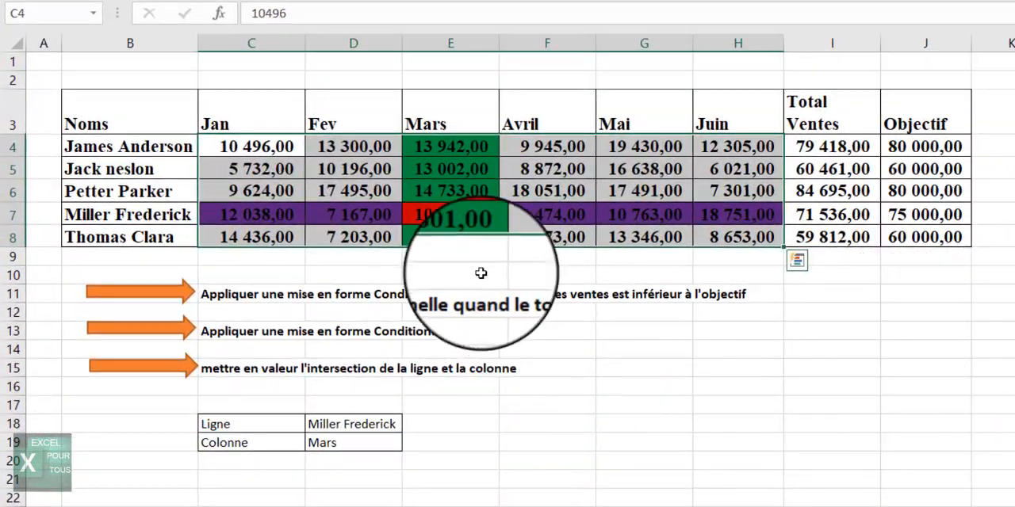
Test the intersection highlight by choosing another name in the Ligne selector D18 and Mai in the Colonne selector D19.
{"action": "left_click", "coordinate": [466, 213]}
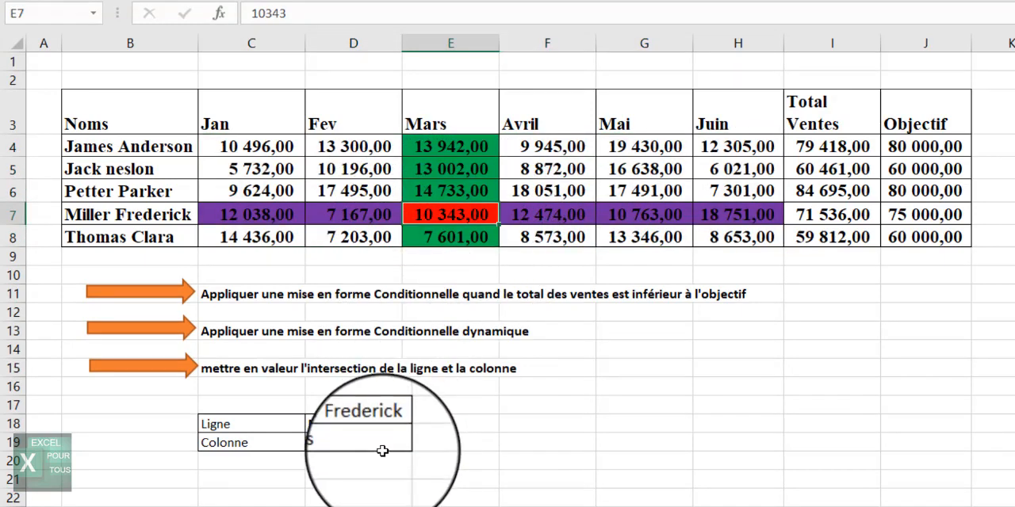
{"action": "left_click", "coordinate": [379, 426]}
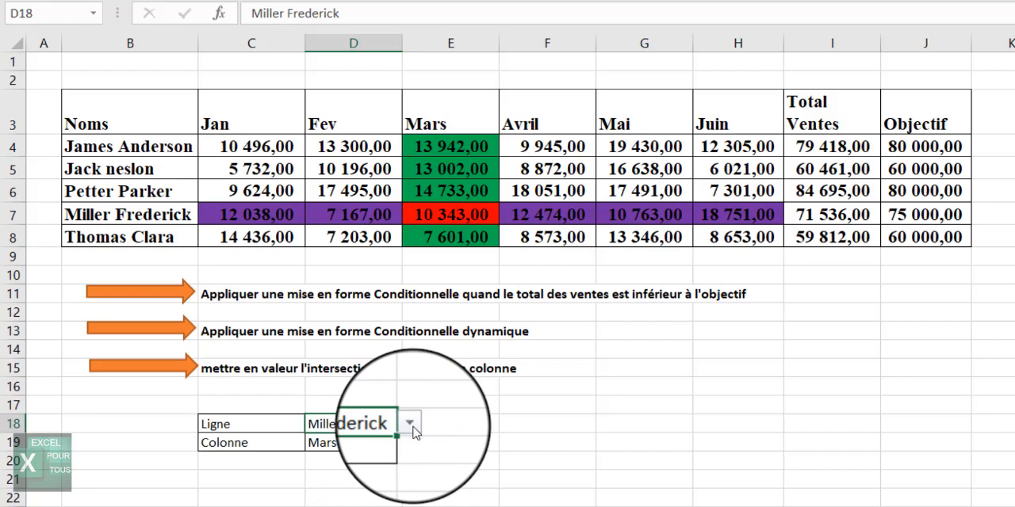
{"action": "left_click", "coordinate": [413, 426]}
{"action": "left_click", "coordinate": [379, 446]}
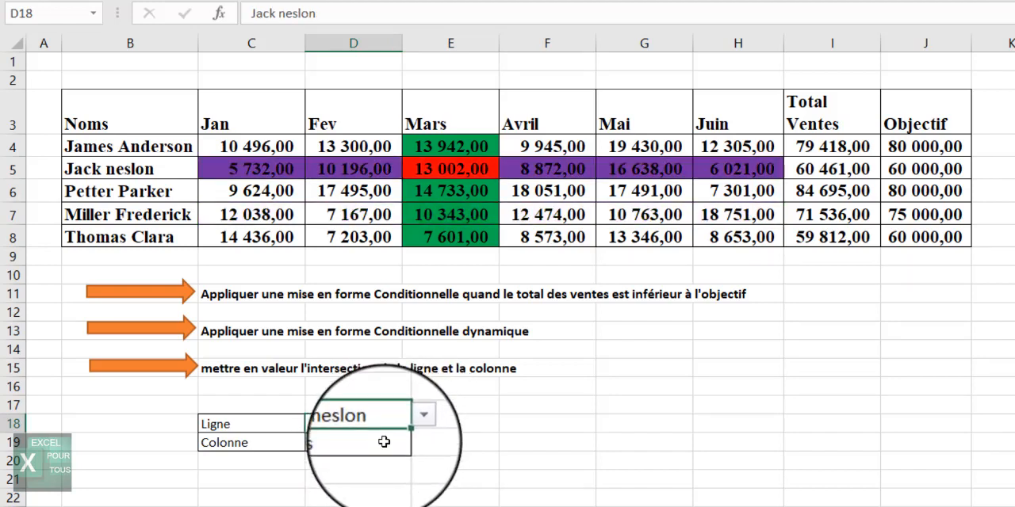
{"action": "left_click", "coordinate": [384, 442]}
{"action": "left_click", "coordinate": [409, 442]}
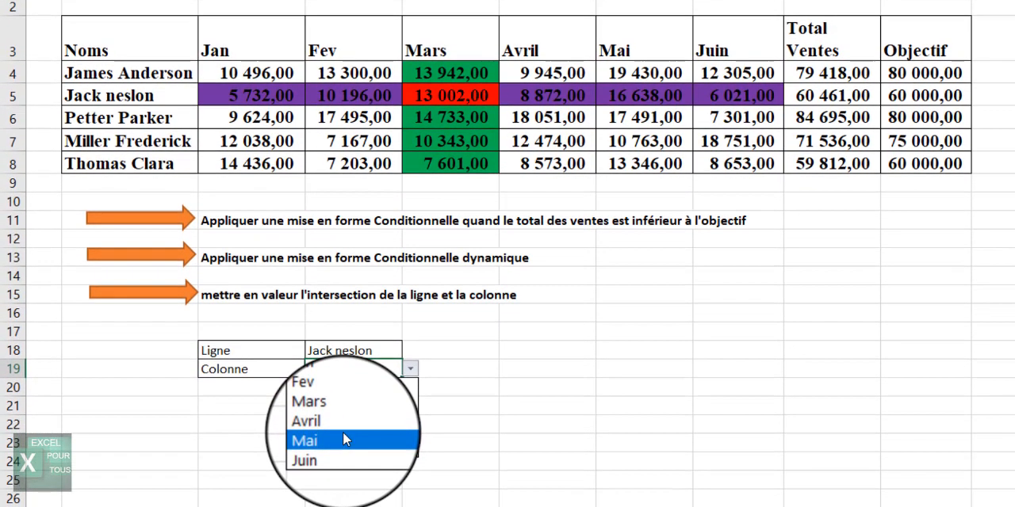
{"action": "left_click", "coordinate": [343, 499]}
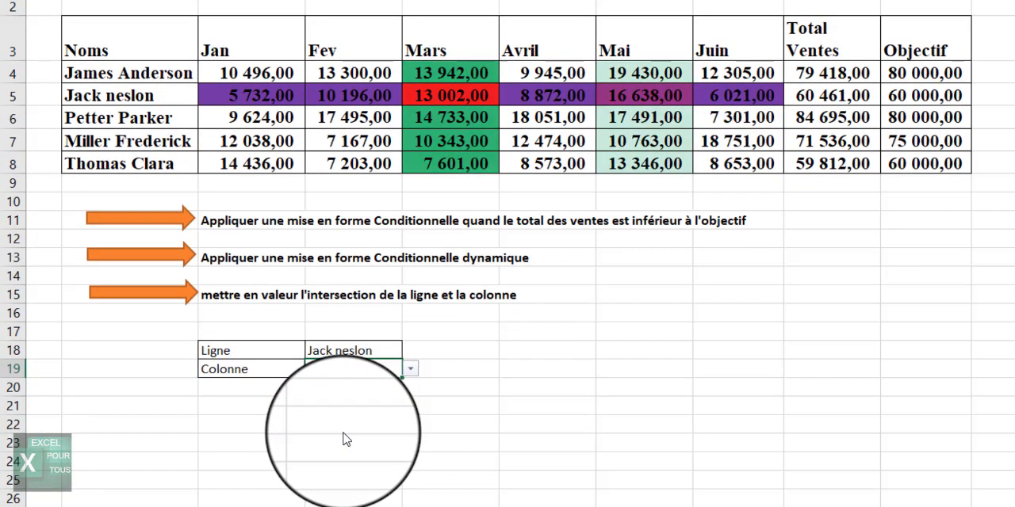